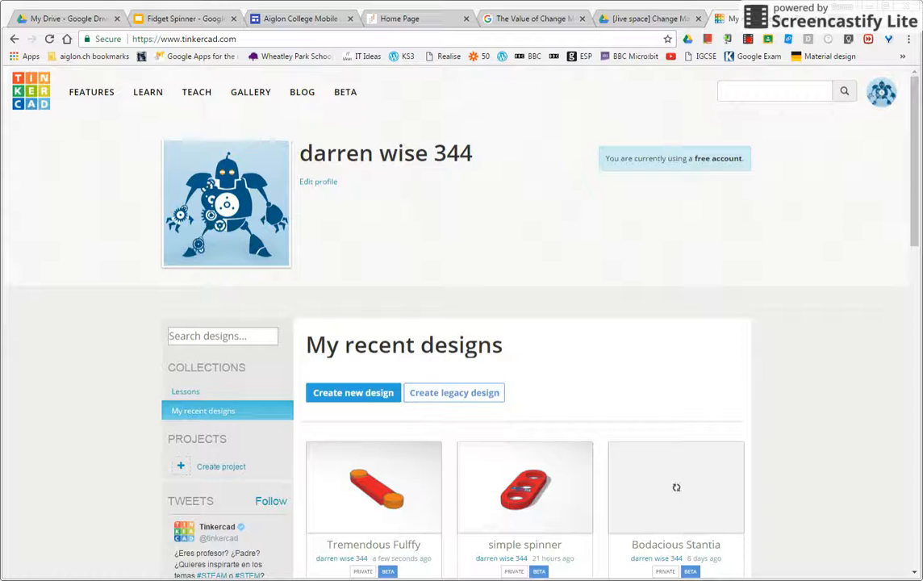
Step: Create a new design and place a red box about 70 mm long and 24 mm wide on the workplane
left_click(365, 394)
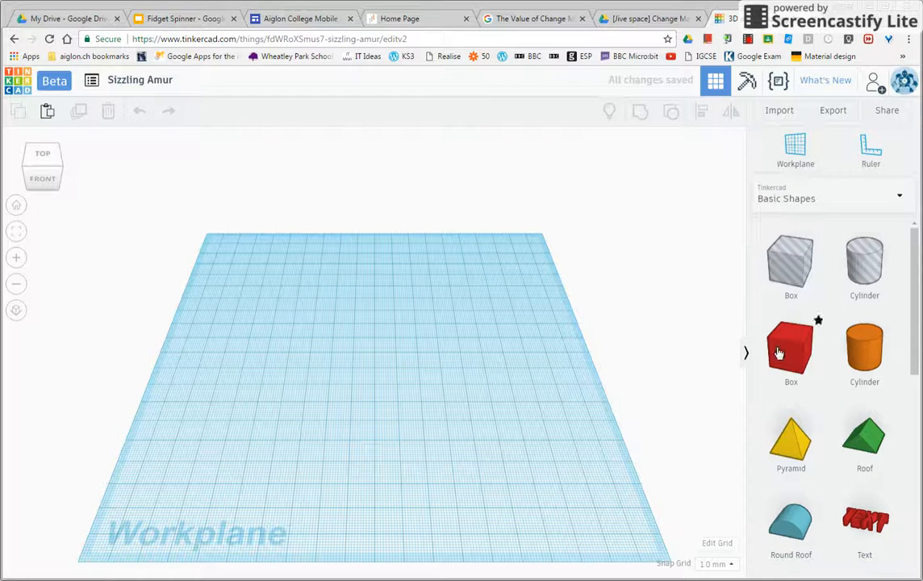
left_click_drag(806, 345, 429, 404)
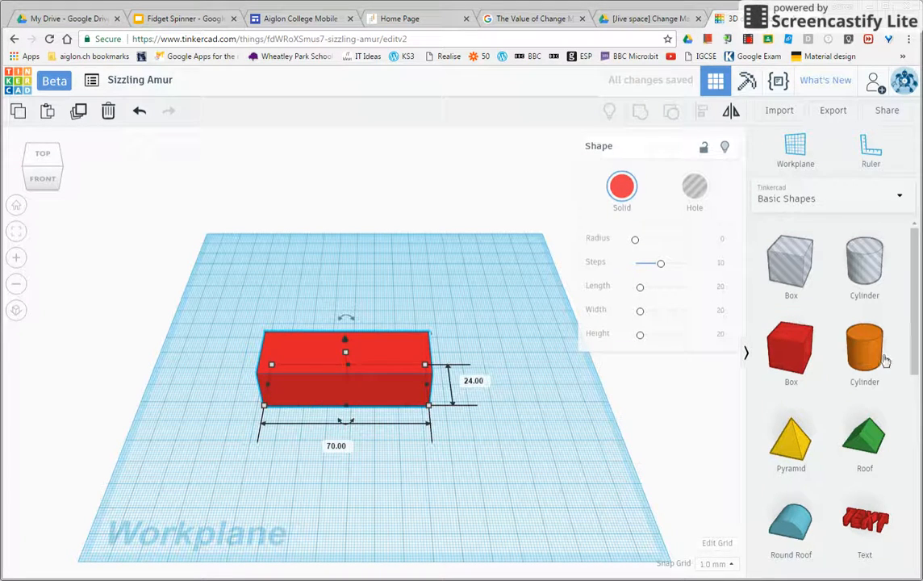
Step: Add an orange cylinder in front of the box and set both its width and depth to 22 mm
left_click_drag(872, 357, 492, 523)
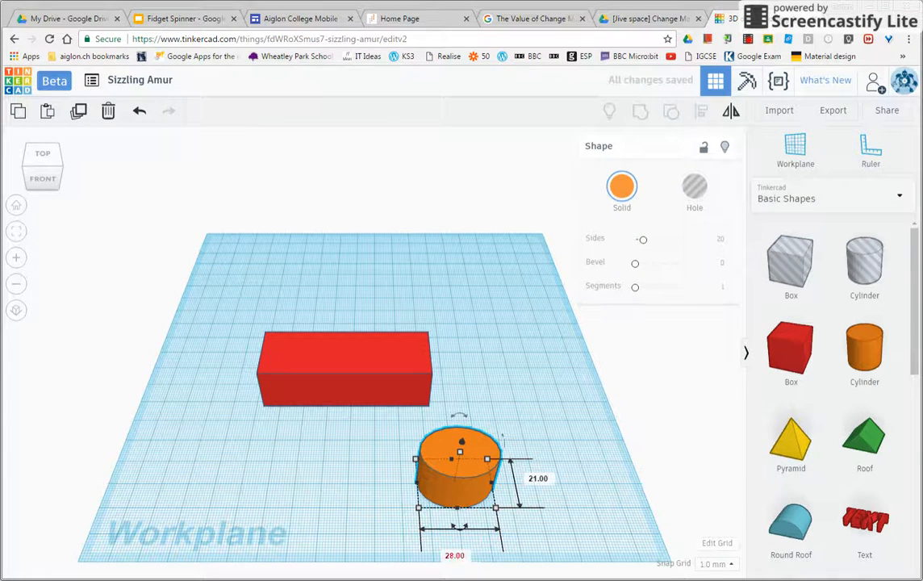
left_click(456, 556)
key("Tab")
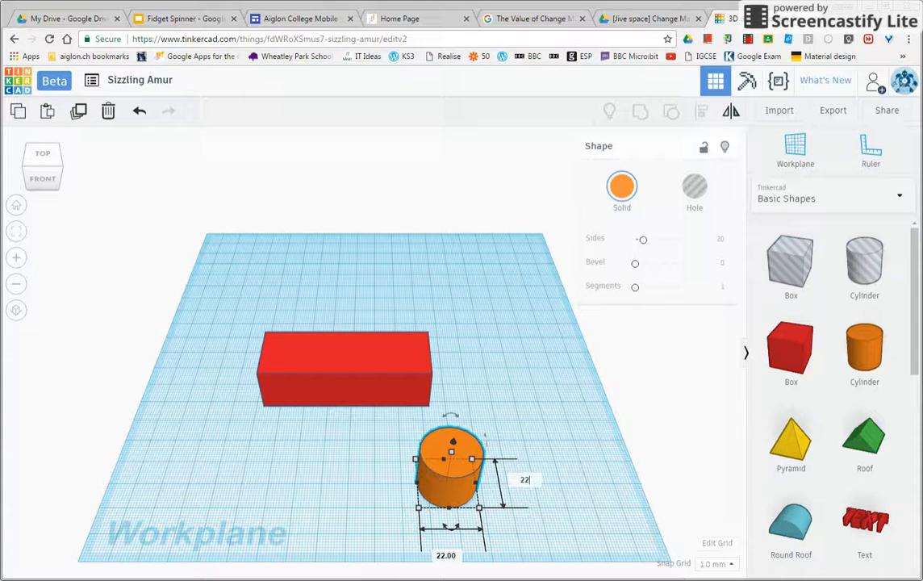
type("22")
key("Return")
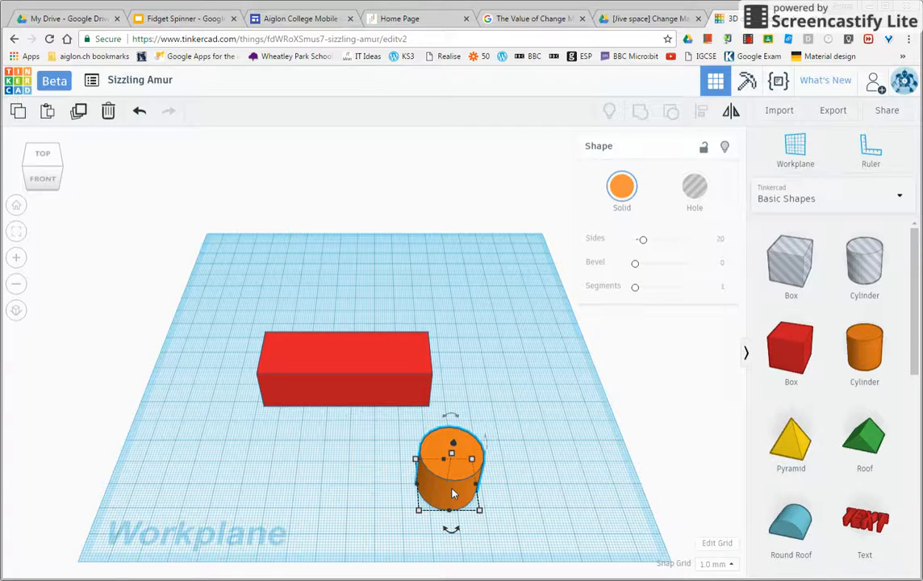
left_click(538, 492)
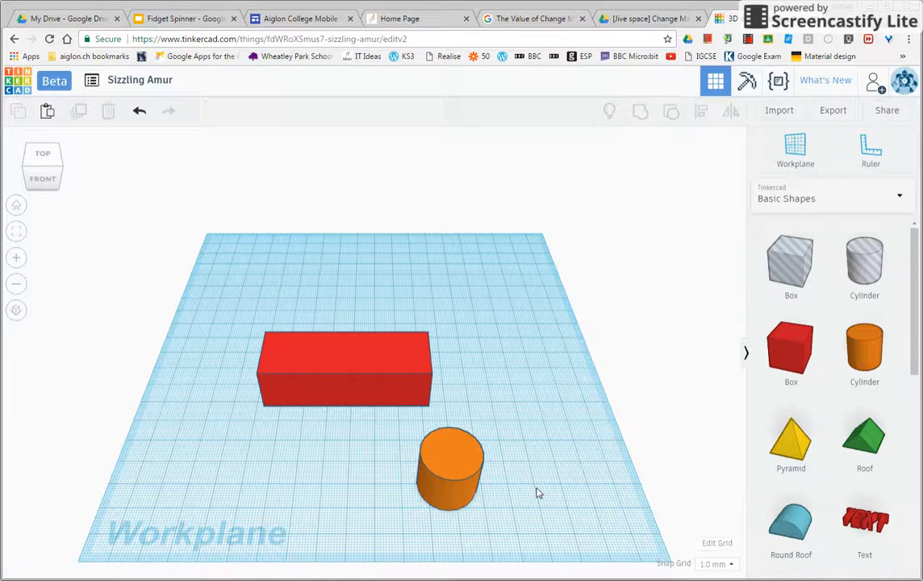
Step: Paste two copies of the orange cylinder and place one on each side of the original
key("ctrl+v")
scroll(516, 466, "up", 2)
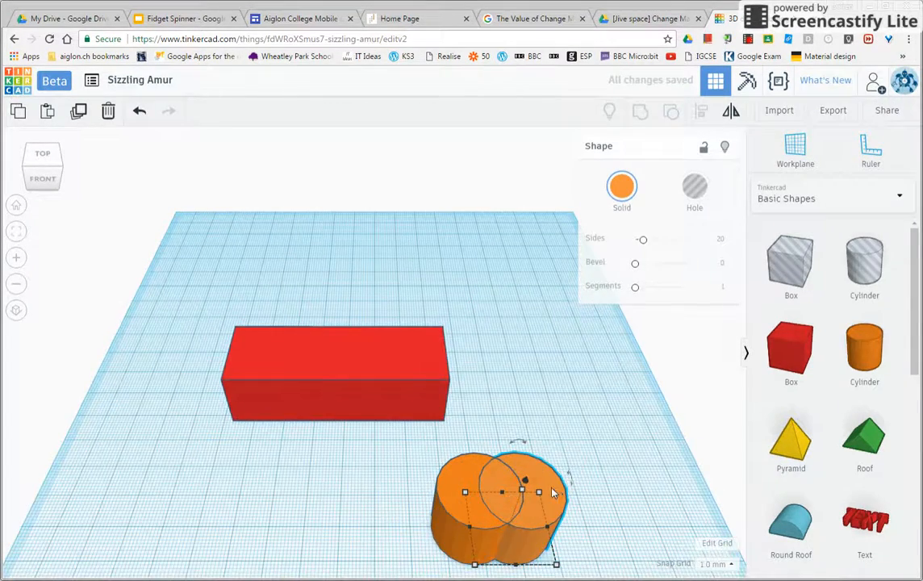
left_click_drag(524, 484, 663, 502)
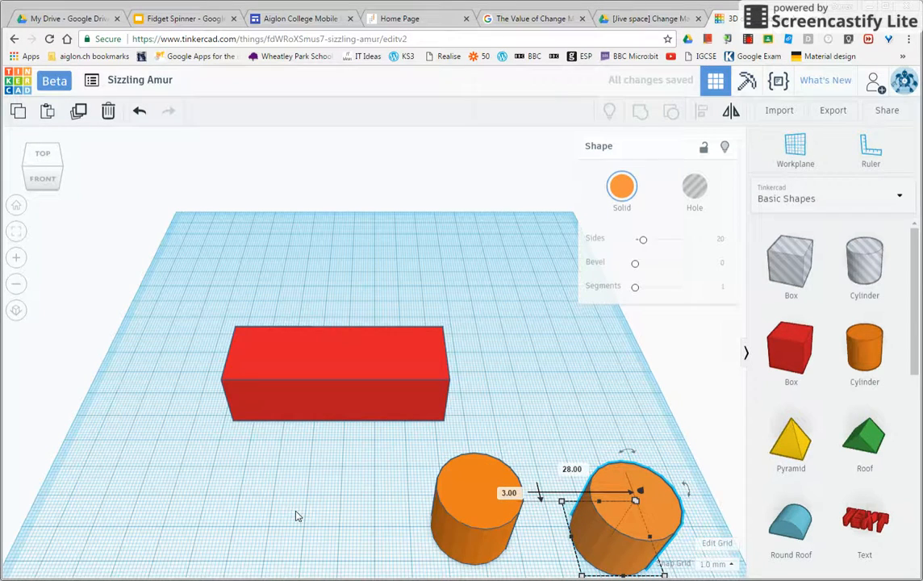
key("ctrl+v")
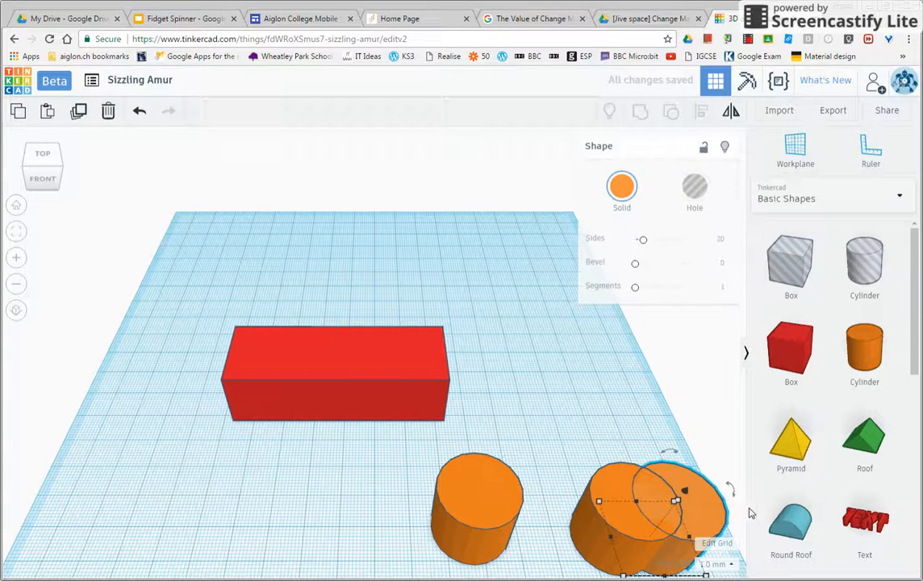
left_click_drag(713, 523, 277, 513)
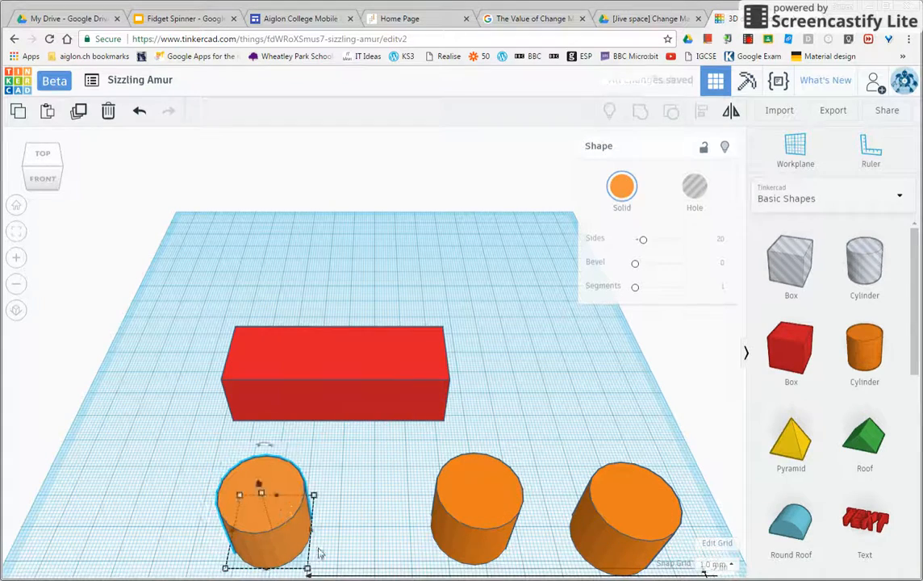
Step: Move the red box back, enlarge its footprint to about 102 mm long, and reduce its height to 7 mm
left_click(13, 283)
left_click(15, 285)
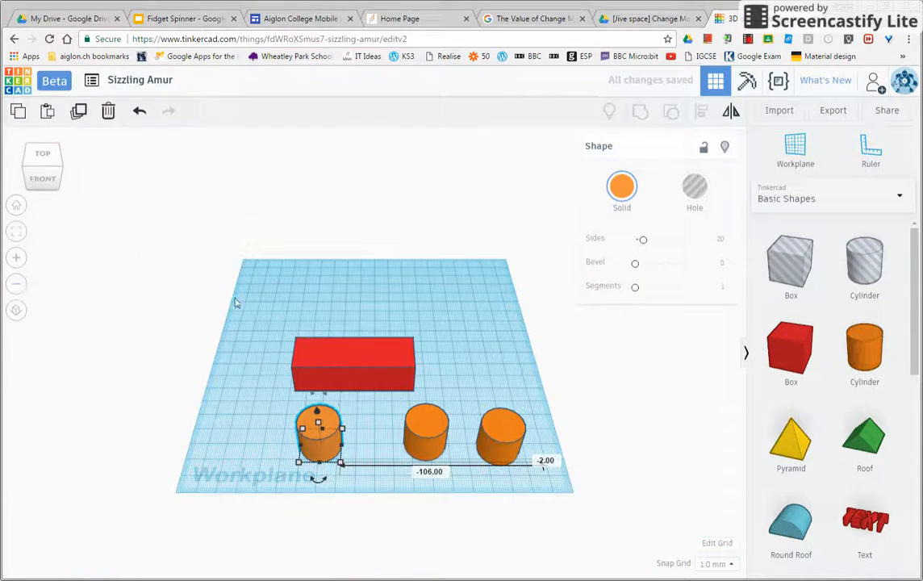
left_click_drag(347, 347, 337, 310)
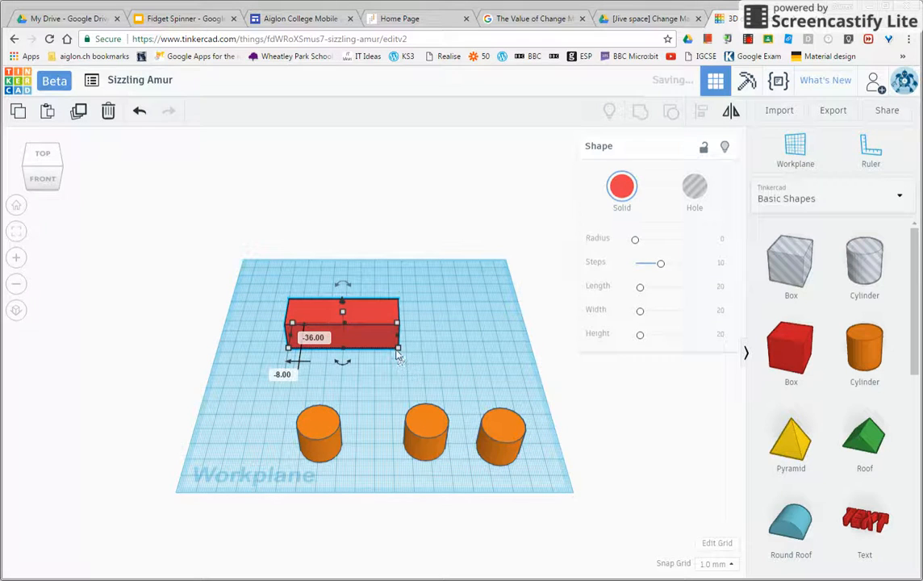
left_click_drag(396, 346, 449, 372)
left_click_drag(367, 310, 367, 339)
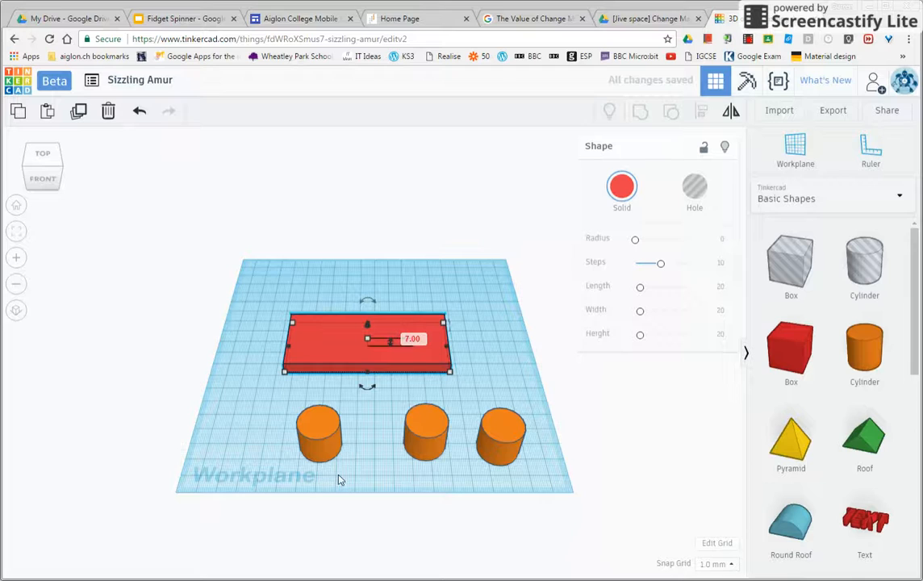
Step: Reduce the height of all three orange cylinders to 7 mm
left_click(322, 437)
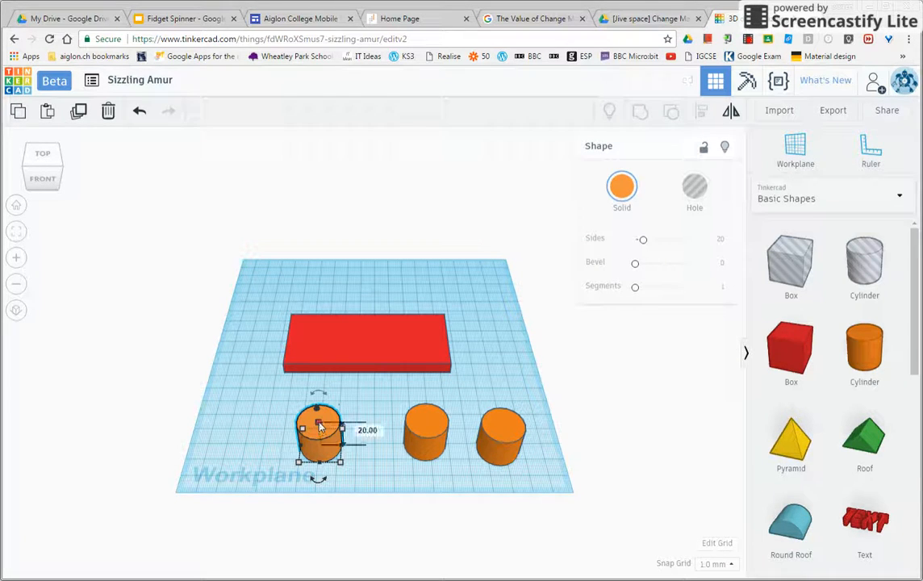
left_click_drag(320, 427, 319, 437)
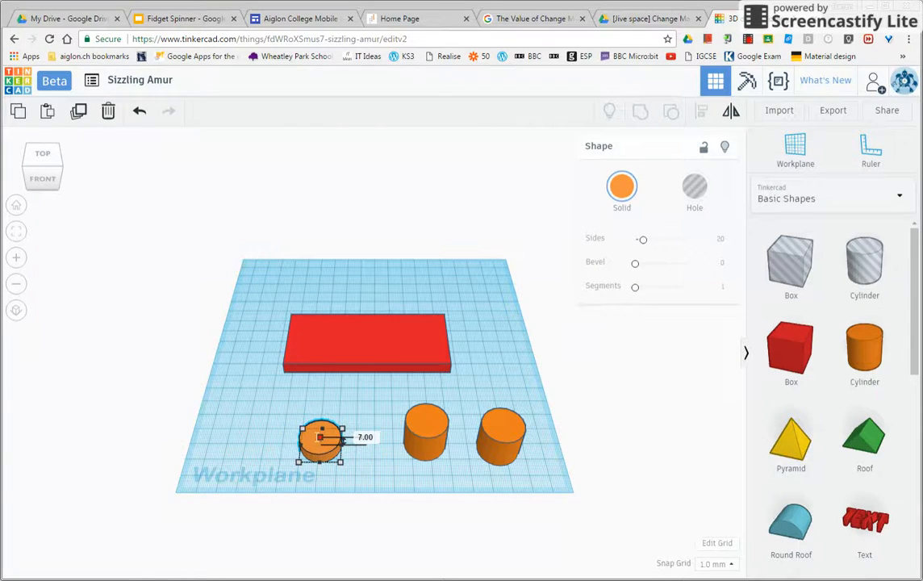
left_click(428, 422)
left_click_drag(429, 422, 426, 436)
left_click(501, 434)
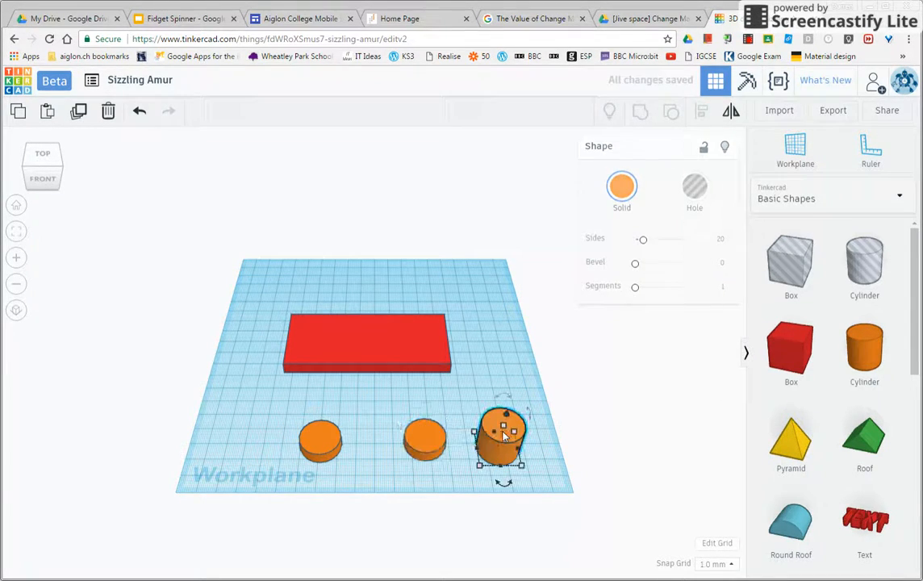
left_click_drag(501, 425, 498, 440)
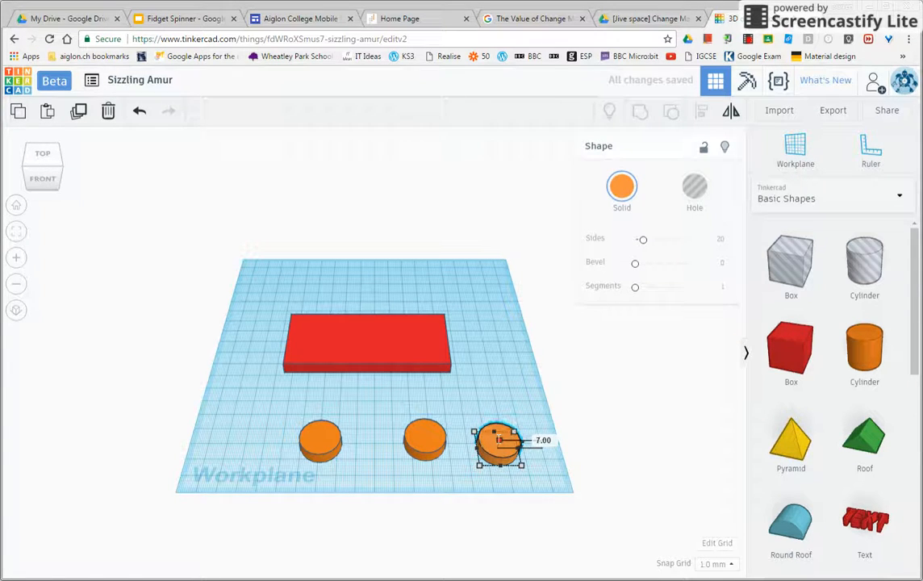
left_click(469, 404)
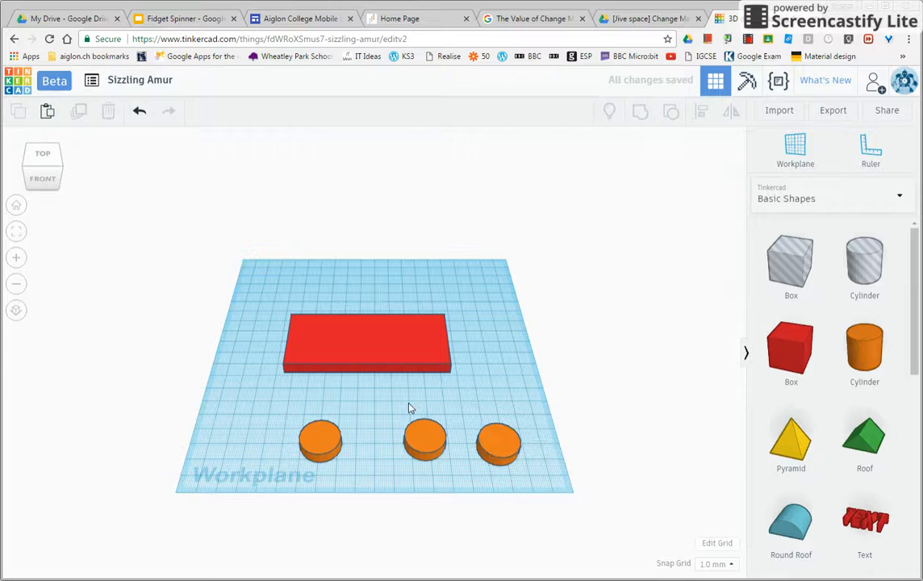
Step: Move the three cylinders into the red box, spaced in a row along its length
left_click_drag(313, 439, 311, 336)
left_click_drag(425, 440, 365, 333)
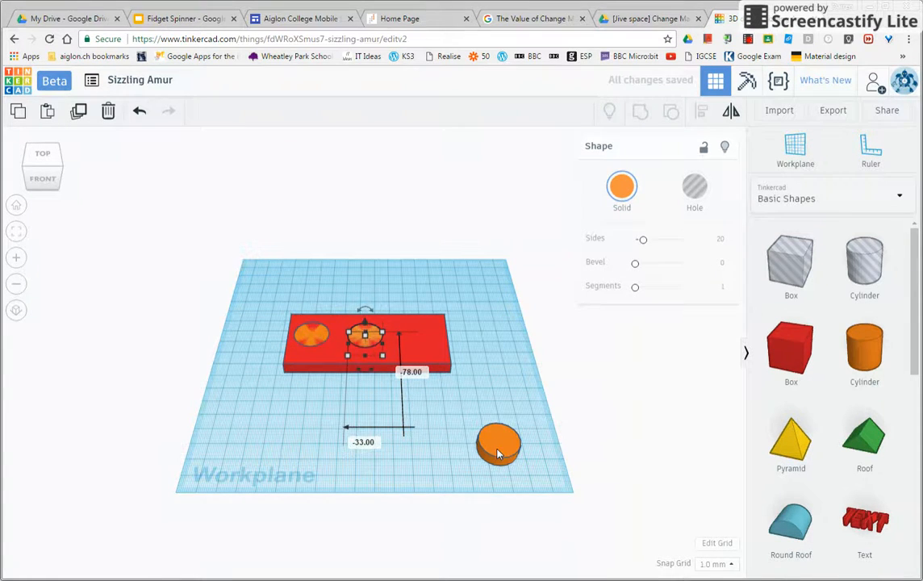
left_click_drag(497, 443, 414, 337)
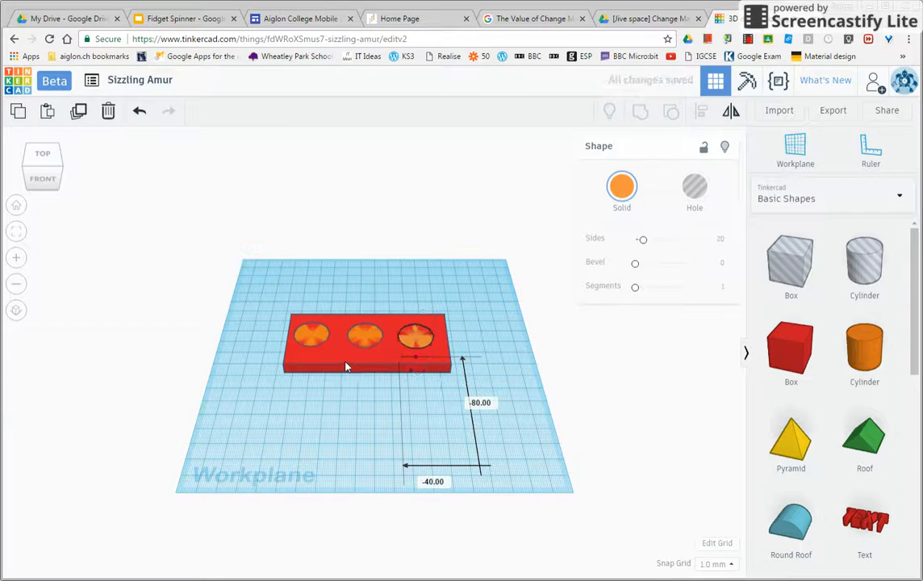
Step: Narrow the red box from both long sides around the cylinders to about 101 mm by 27 mm
left_click(352, 368)
left_click_drag(448, 376, 450, 361)
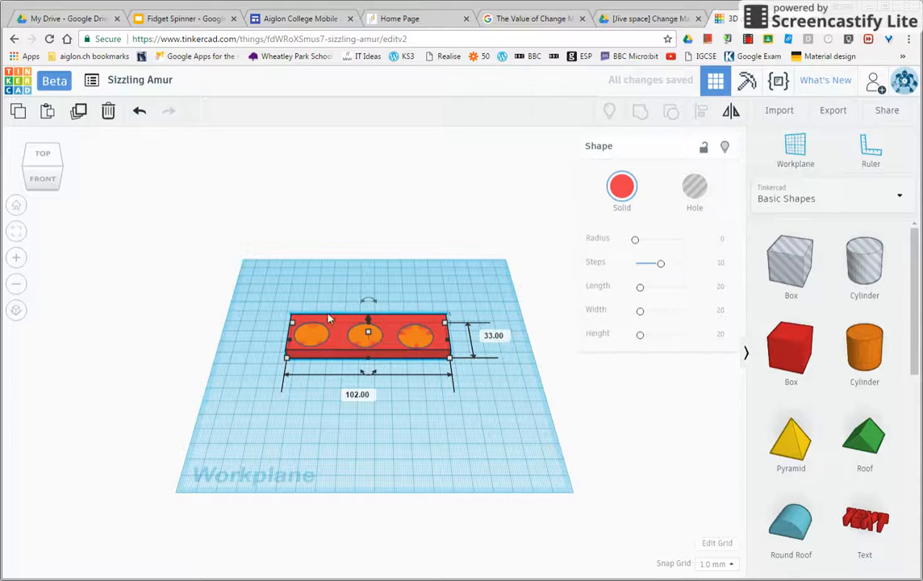
left_click(16, 258)
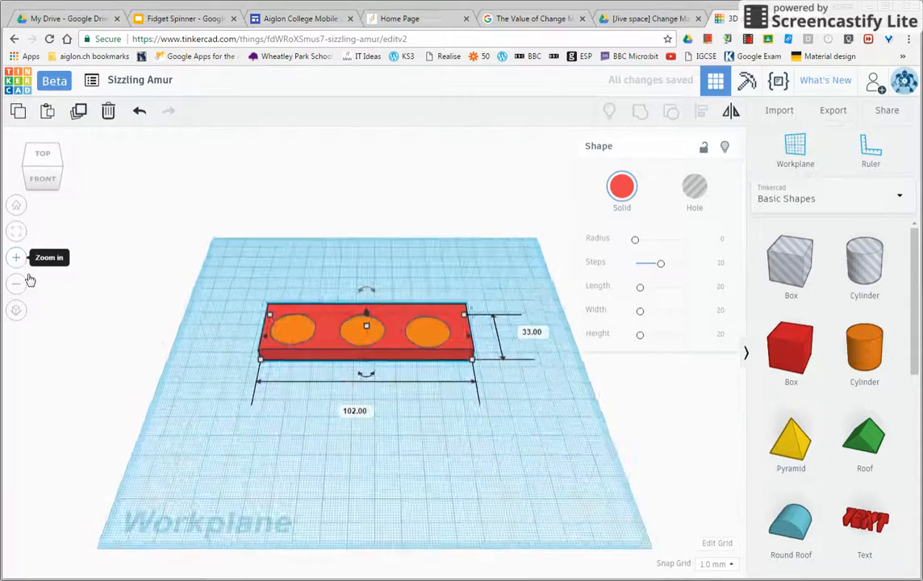
left_click_drag(27, 168, 67, 175)
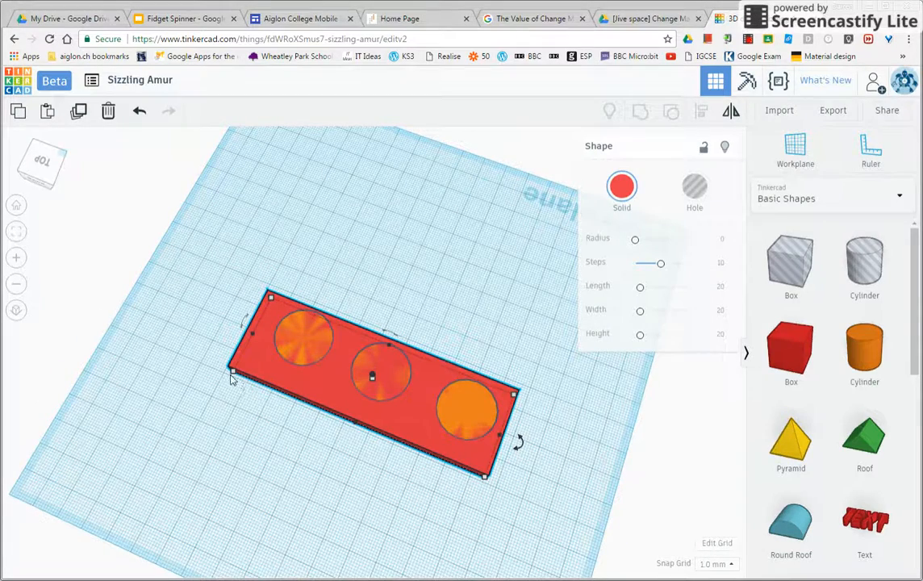
left_click_drag(232, 375, 240, 356)
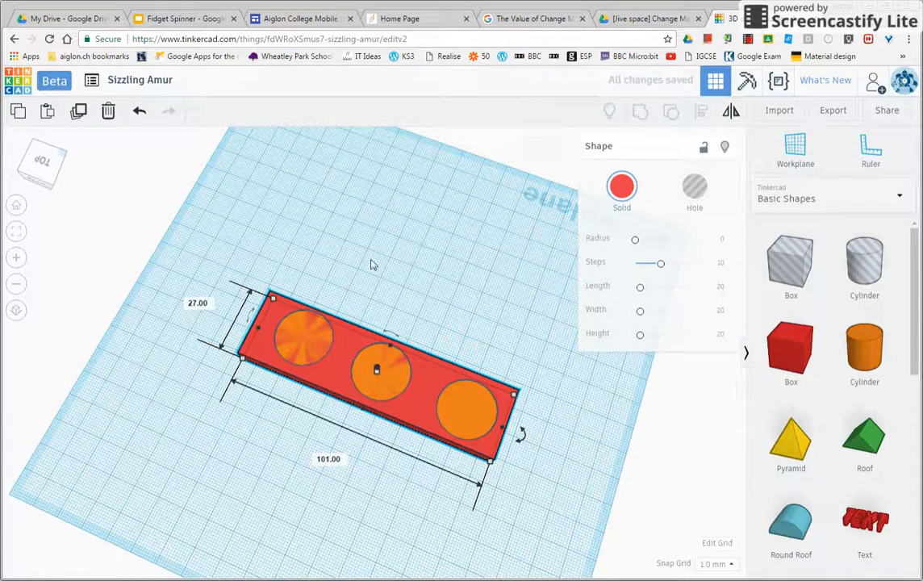
left_click_drag(196, 237, 613, 542)
left_click(640, 112)
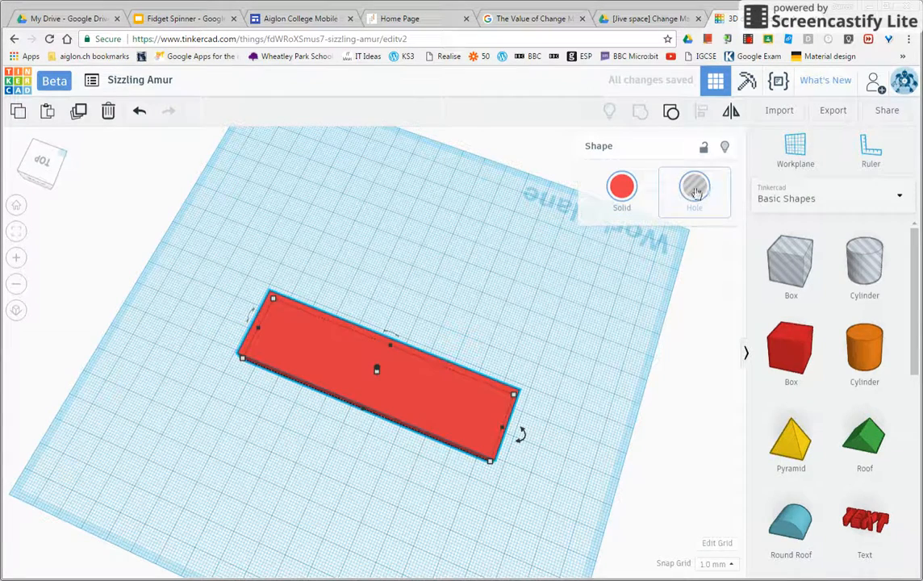
left_click(670, 112)
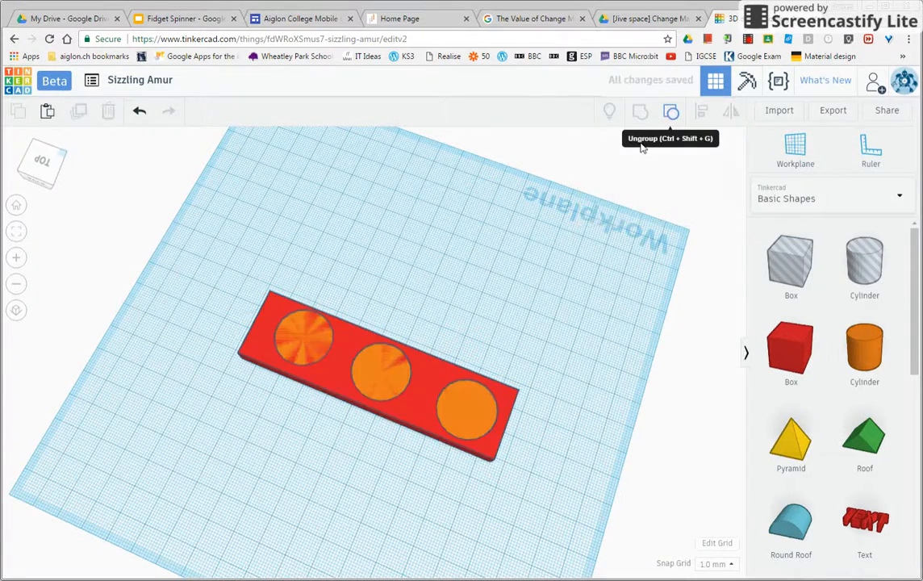
Step: Turn each of the three orange cylinders inside the red box into a hole
left_click(300, 347)
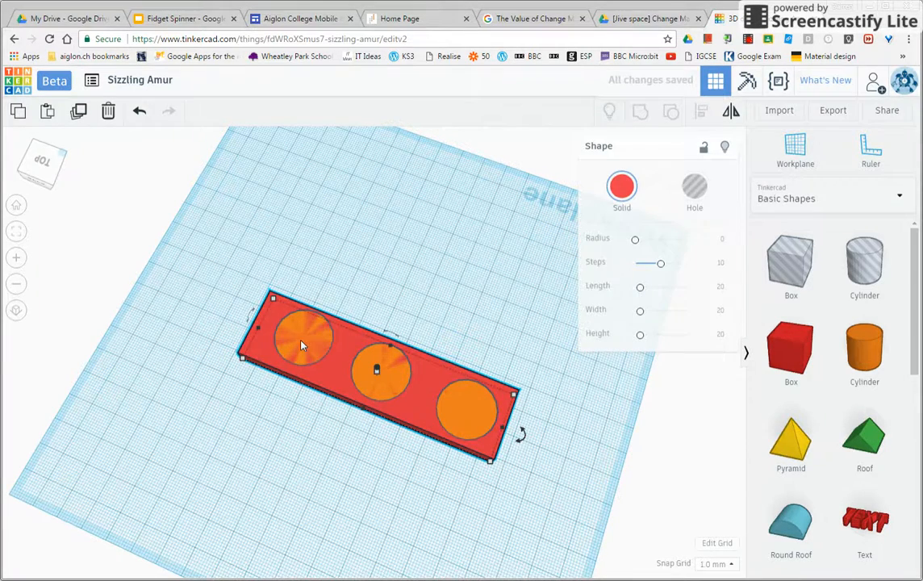
left_click(301, 345)
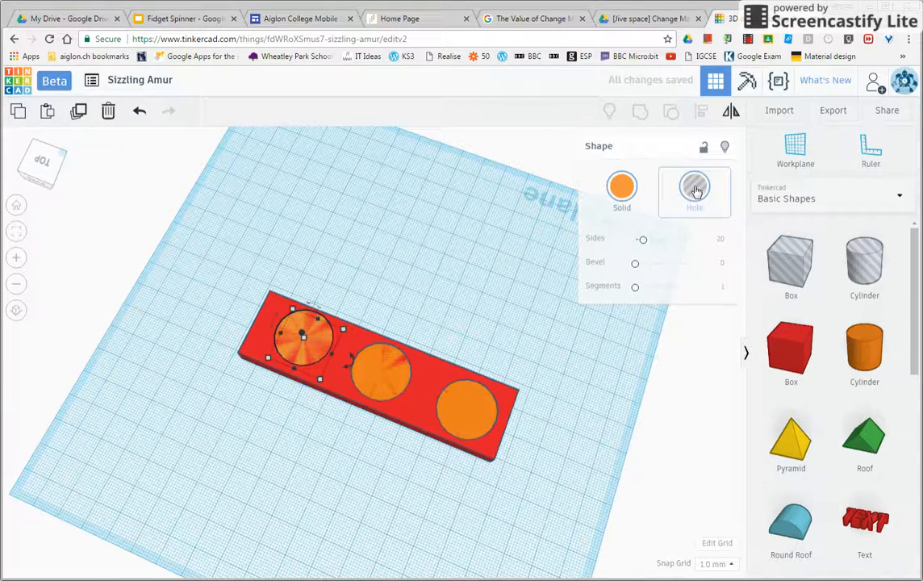
left_click(695, 188)
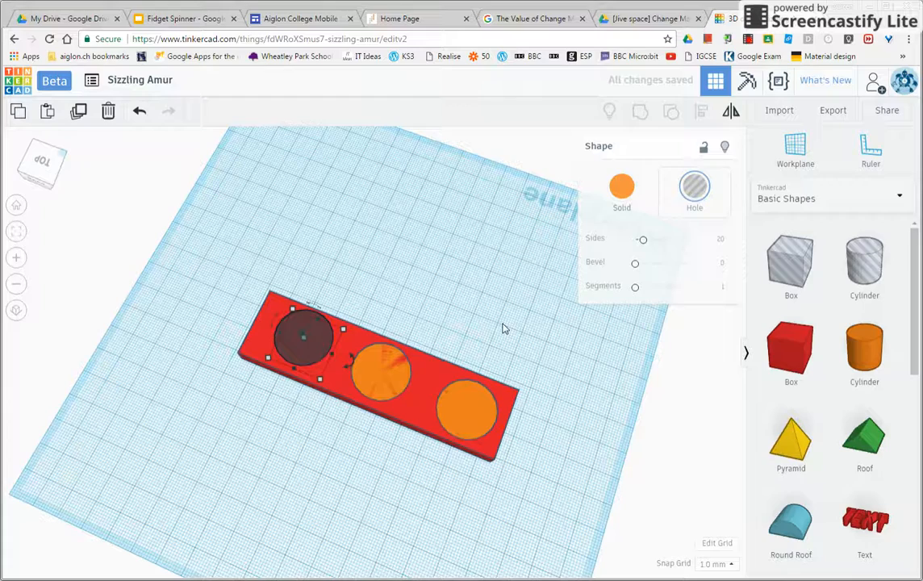
left_click(382, 386)
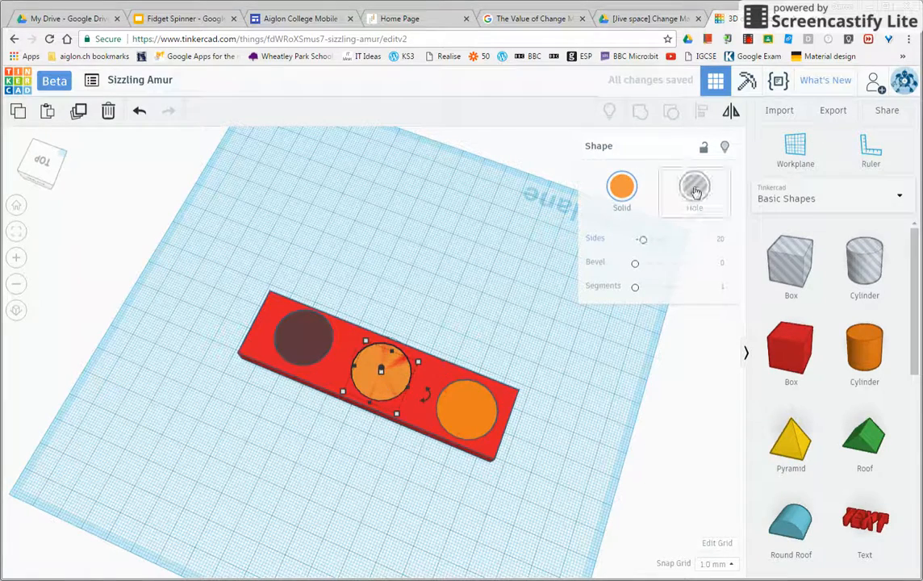
left_click(694, 191)
left_click(472, 404)
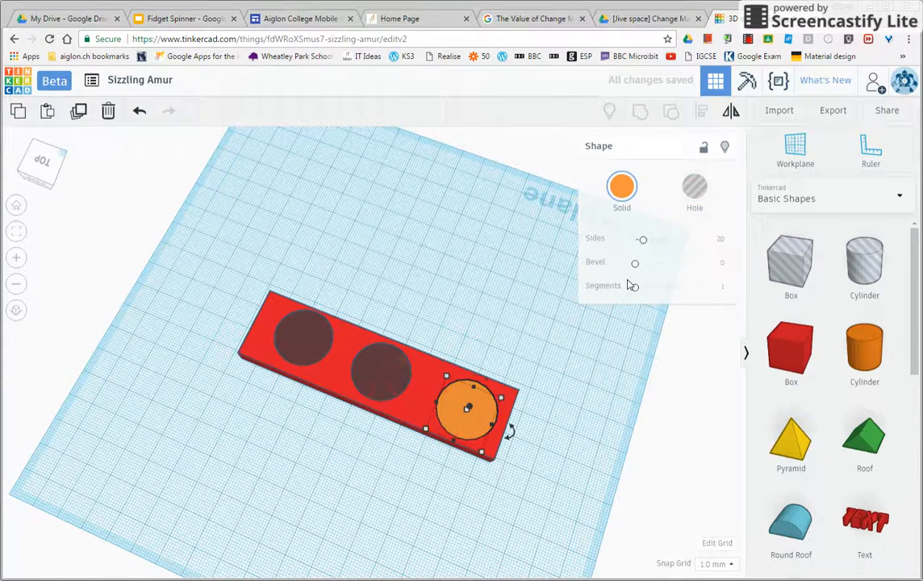
left_click(694, 189)
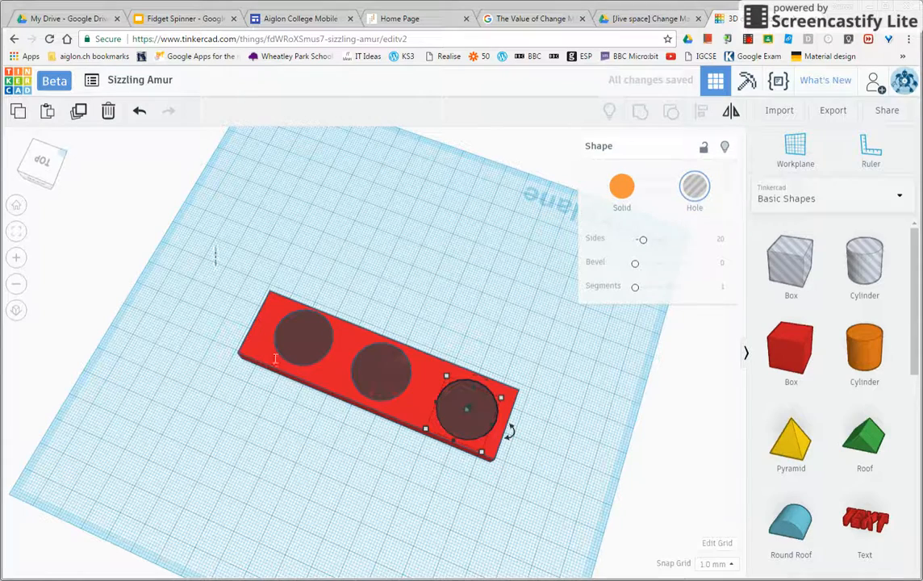
Step: Try grouping the red box with the three hole cylinders to cut the openings, and undo the grouping
left_click_drag(216, 250, 494, 444)
left_click_drag(568, 470, 568, 471)
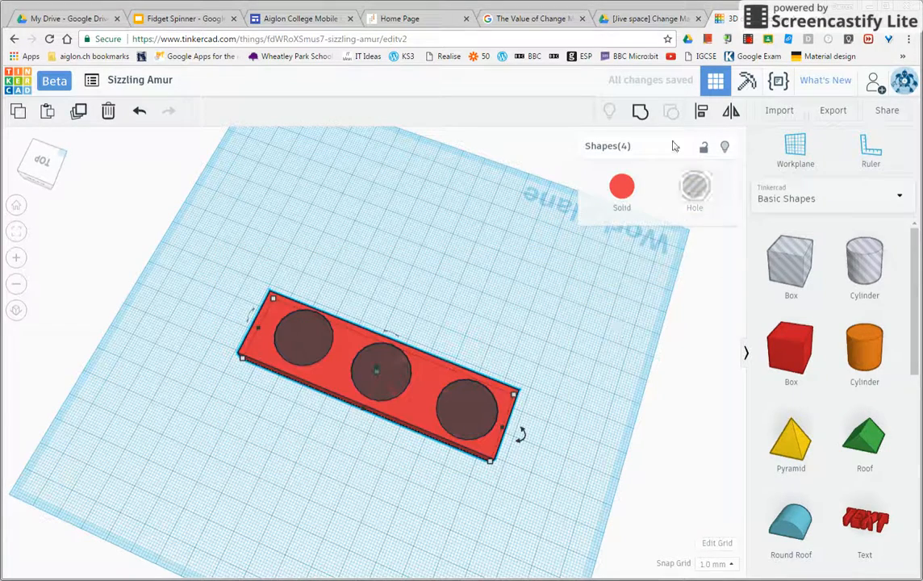
left_click(639, 113)
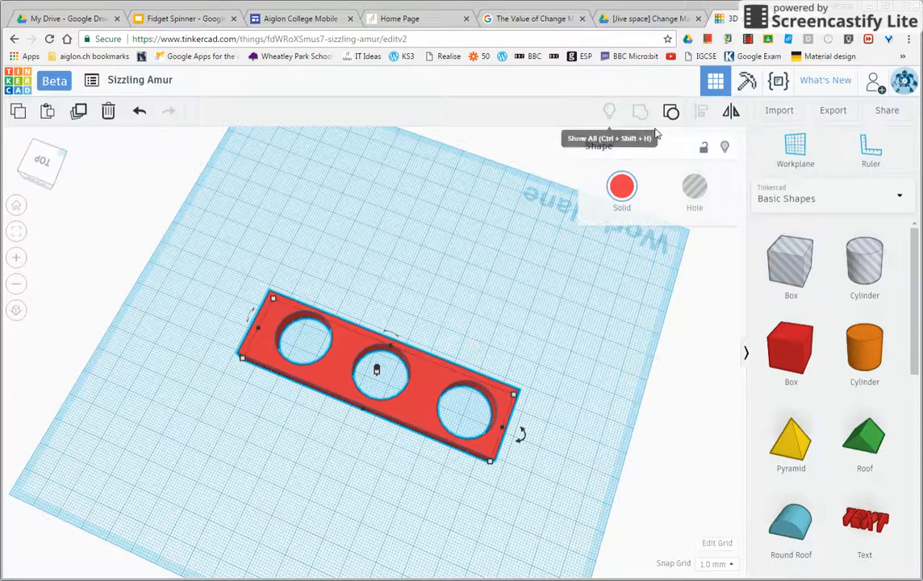
left_click(71, 133)
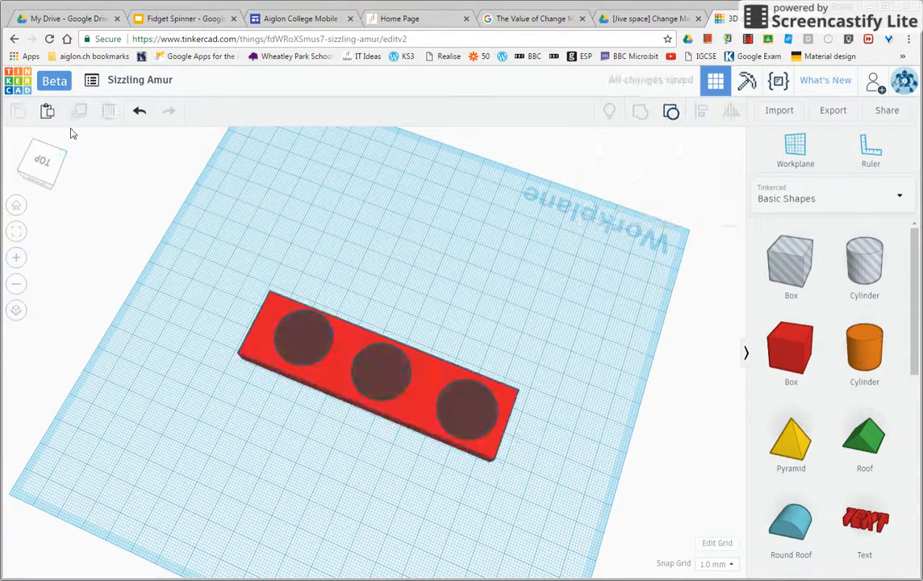
Step: Undo back through the grouping and the last cylinder's hole setting, and redo that hole setting
left_click(138, 114)
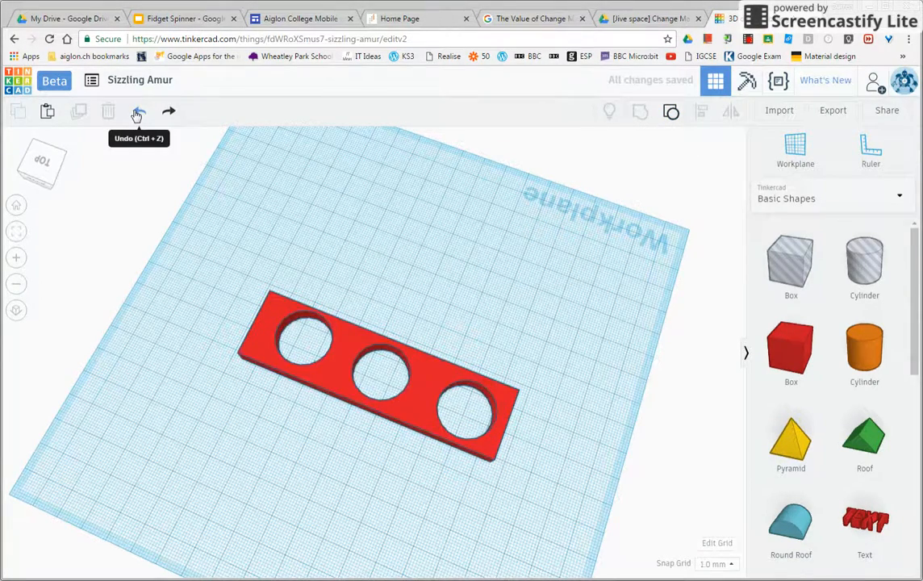
left_click(137, 114)
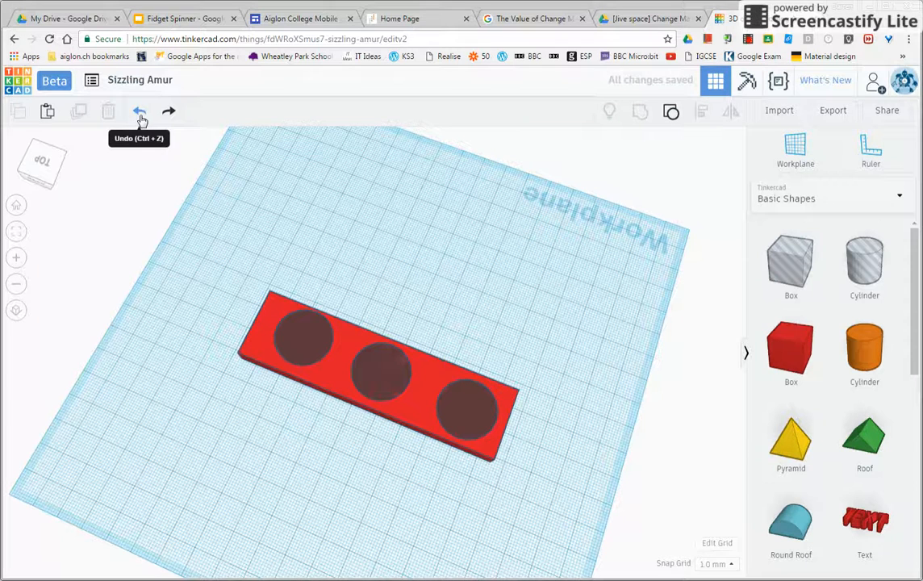
left_click(139, 114)
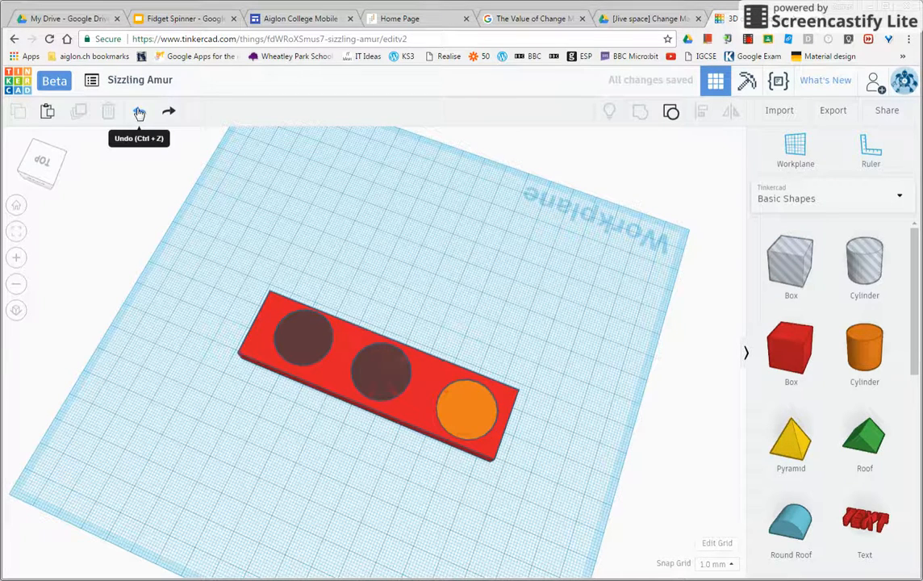
left_click(167, 112)
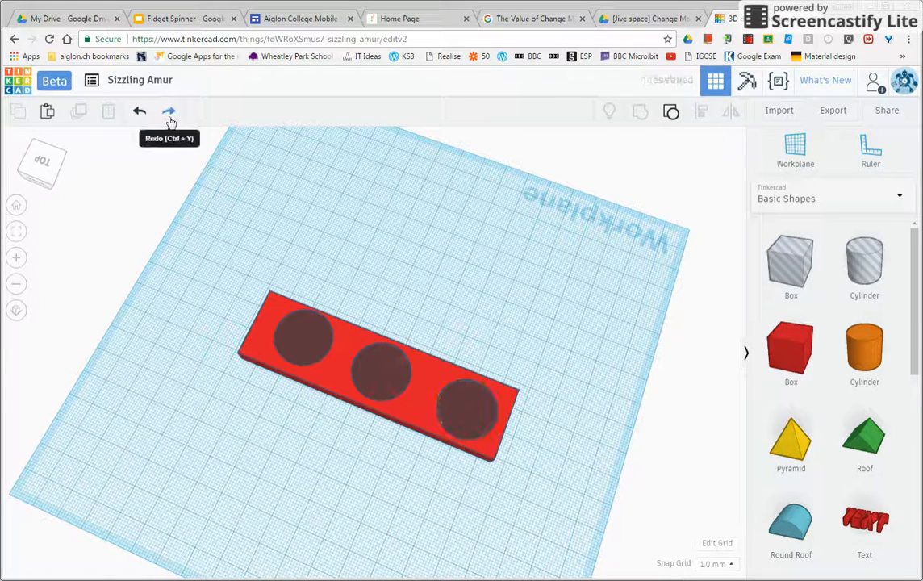
Step: Move the middle hole cylinder and the farther end hole cylinder closer to the third one along the red box
left_click(308, 344)
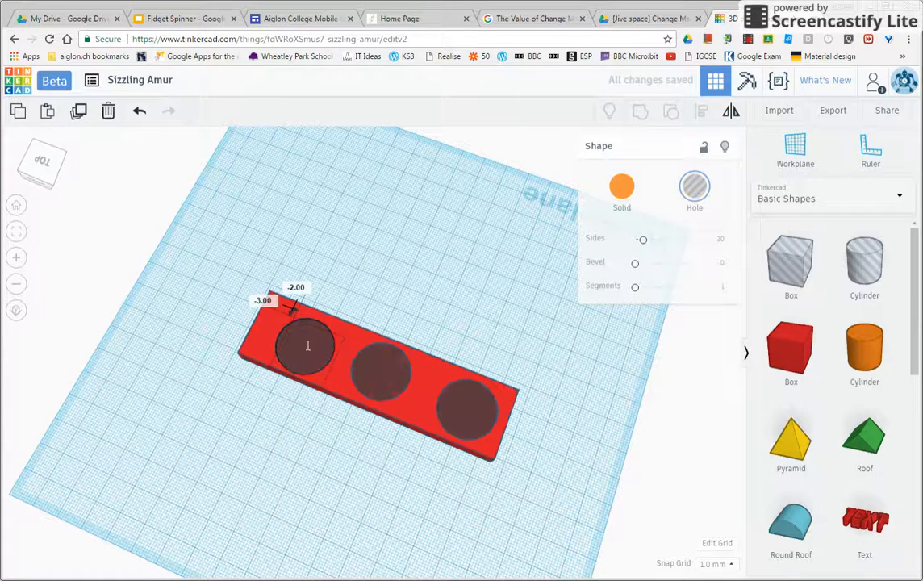
left_click_drag(308, 345, 313, 346)
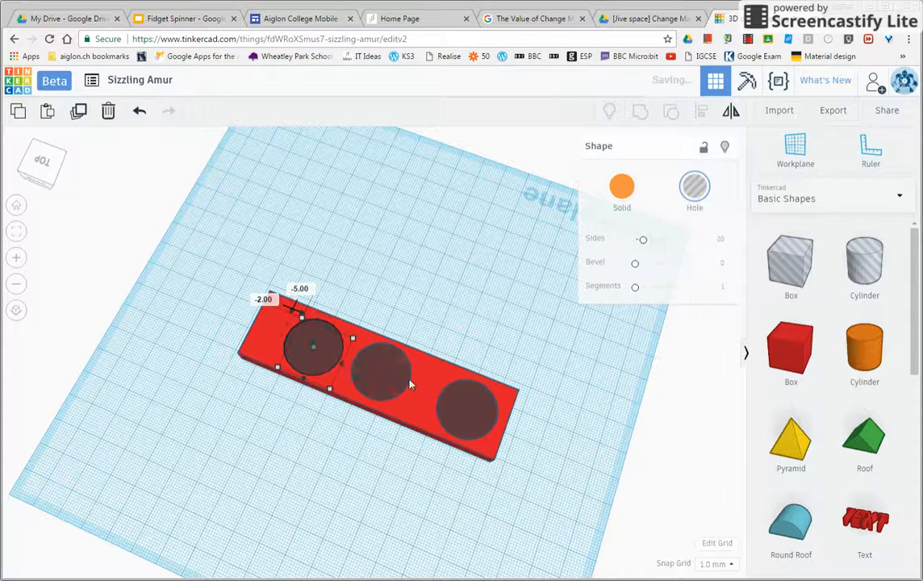
left_click_drag(385, 377, 395, 384)
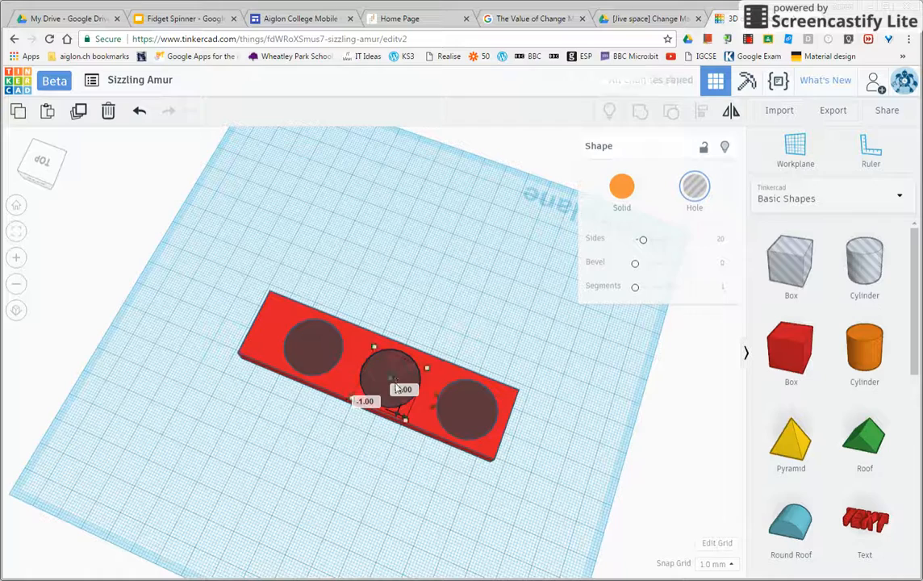
left_click_drag(317, 353, 326, 353)
Step: Shorten the red box from both ends to about 68 mm by 28 mm, ending it partway across the outer hole cylinders
left_click(244, 359)
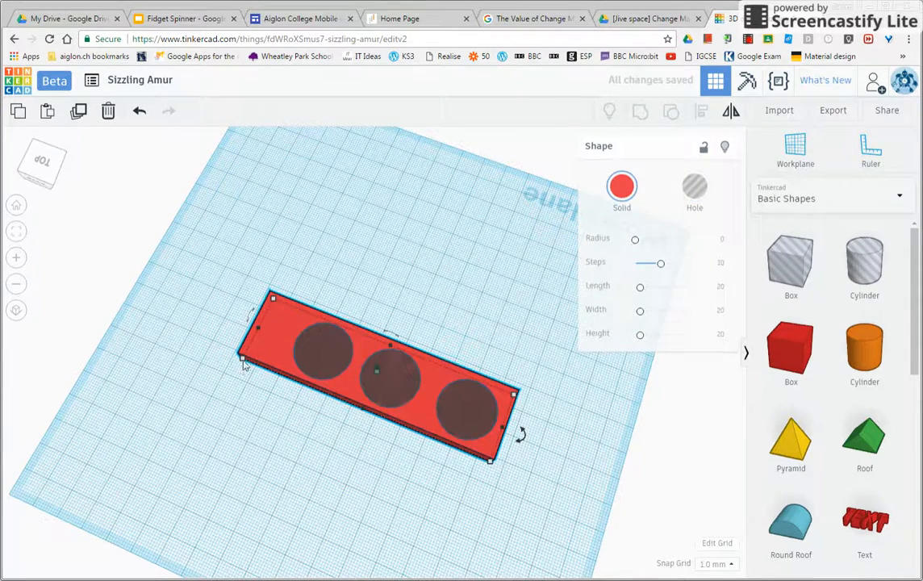
mouse_move(244, 362)
left_click_drag(243, 361, 297, 379)
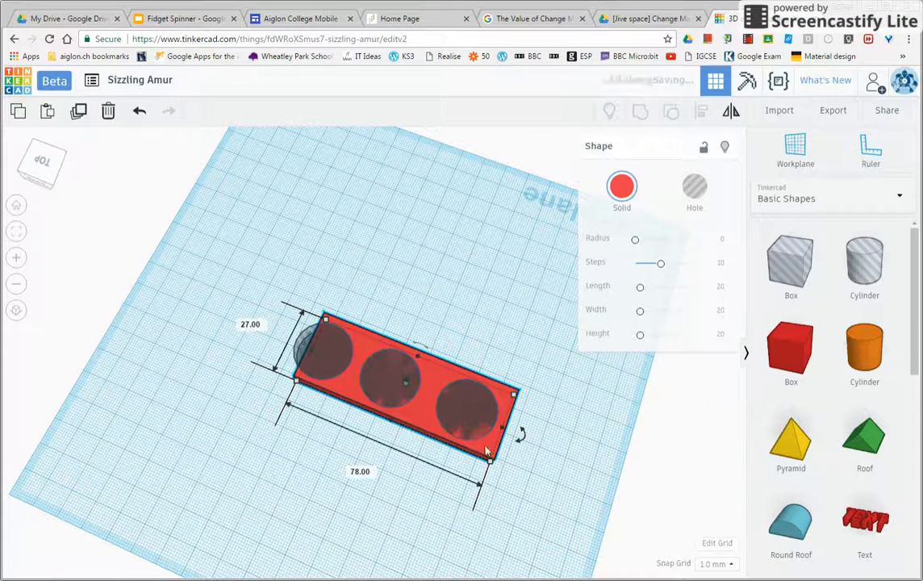
mouse_move(490, 463)
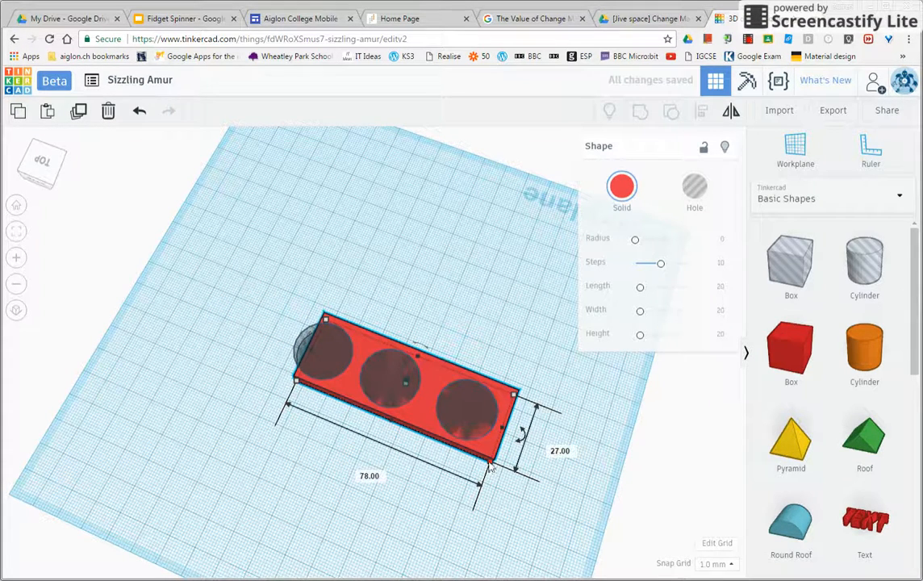
left_click_drag(490, 463, 463, 450)
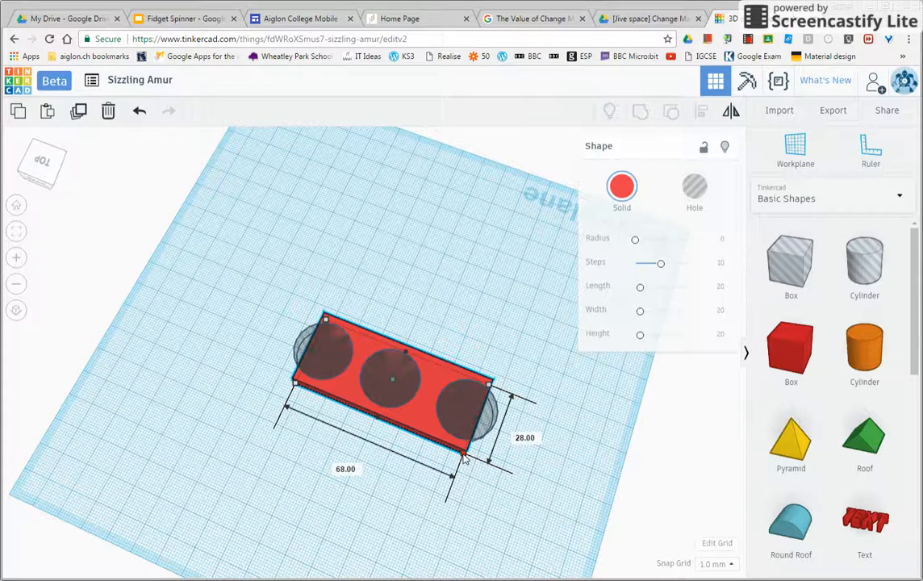
Step: Add a solid orange cylinder about 27 mm by 26 mm and position it over one end of the red box
left_click_drag(861, 345, 257, 373)
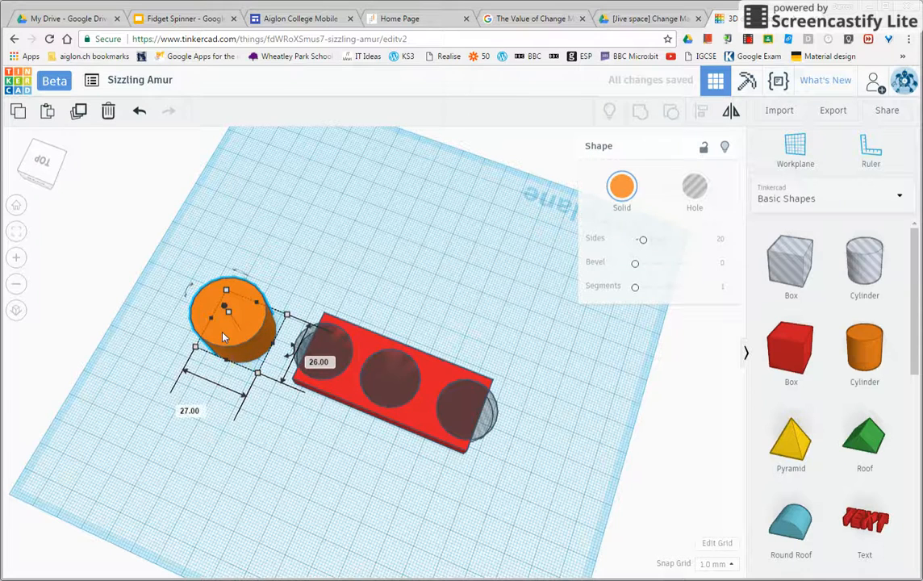
left_click_drag(225, 344, 293, 355)
left_click_drag(297, 358, 300, 361)
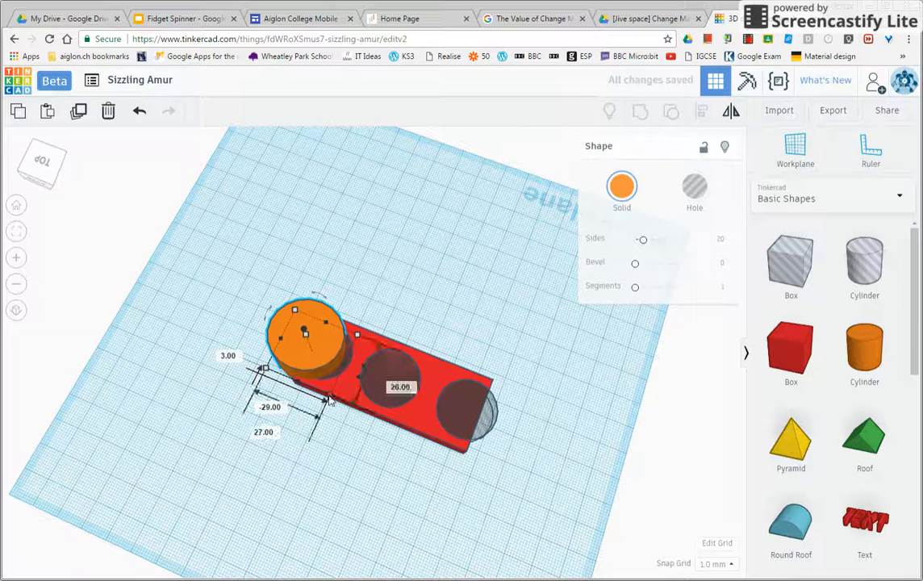
mouse_move(264, 368)
left_mouse_down()
mouse_move(253, 373)
mouse_move(267, 371)
left_mouse_up()
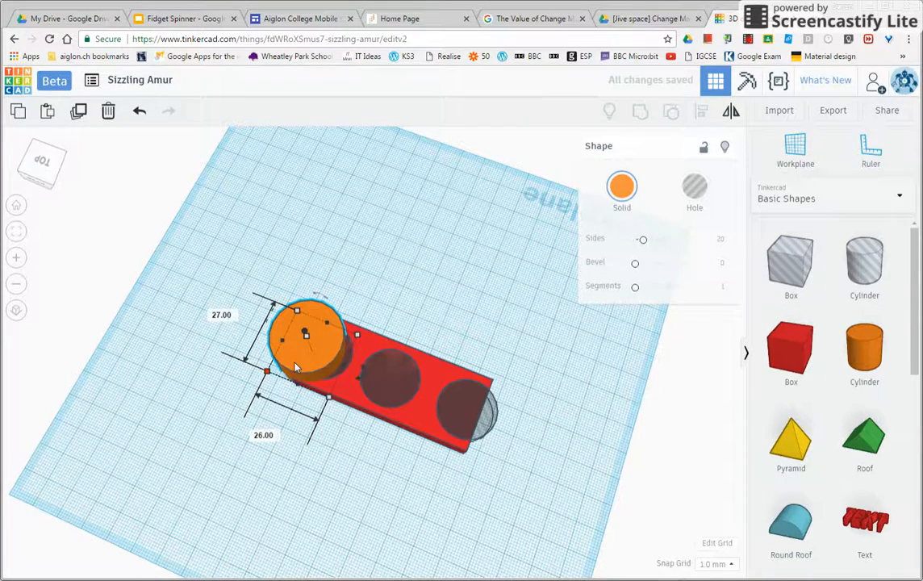
Step: Lower the orange cylinder's height to 7 mm and enlarge its base to 28 mm by 28 mm
left_click(33, 174)
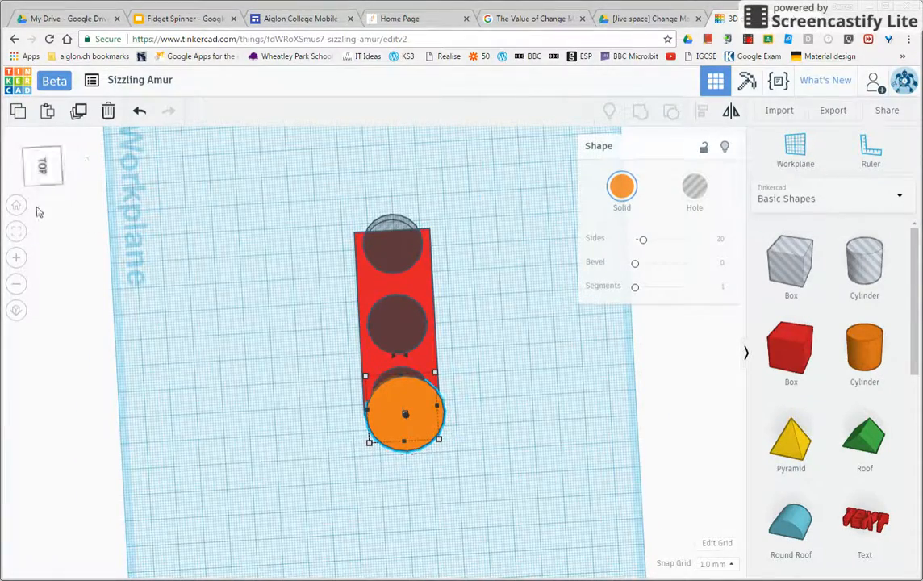
left_click(28, 185)
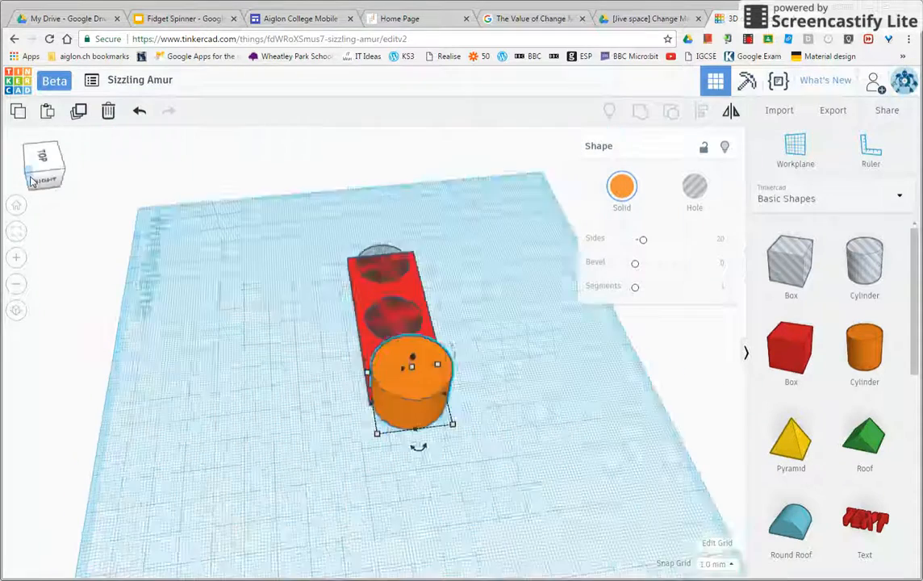
left_click_drag(422, 320, 422, 350)
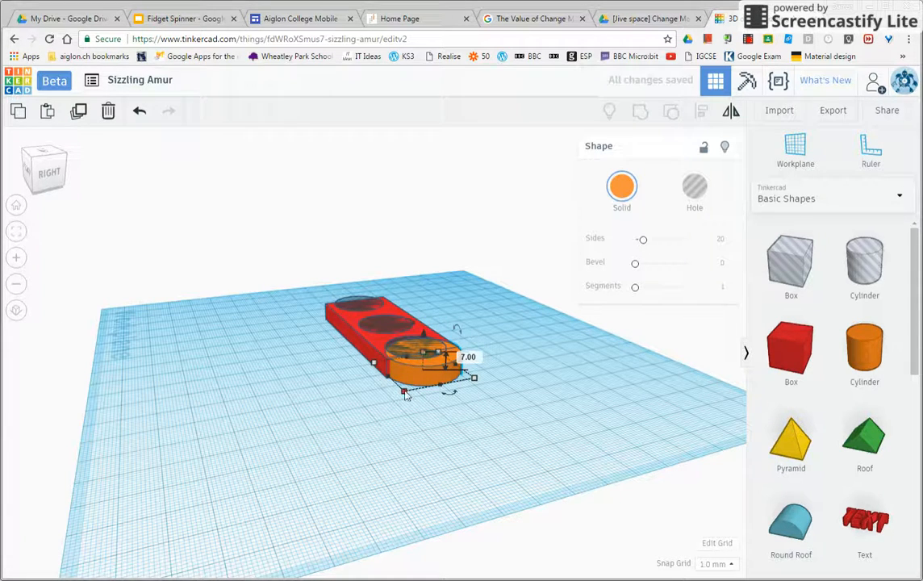
left_click_drag(475, 378, 478, 380)
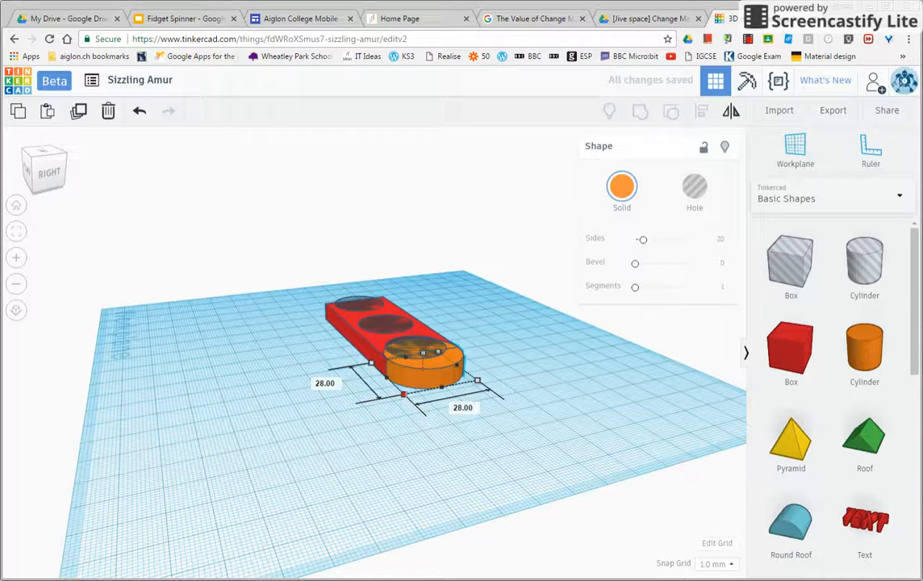
Step: Paste a copy of the orange cylinder and move it 84 mm straight along the bar to round the opposite end
left_click(32, 157)
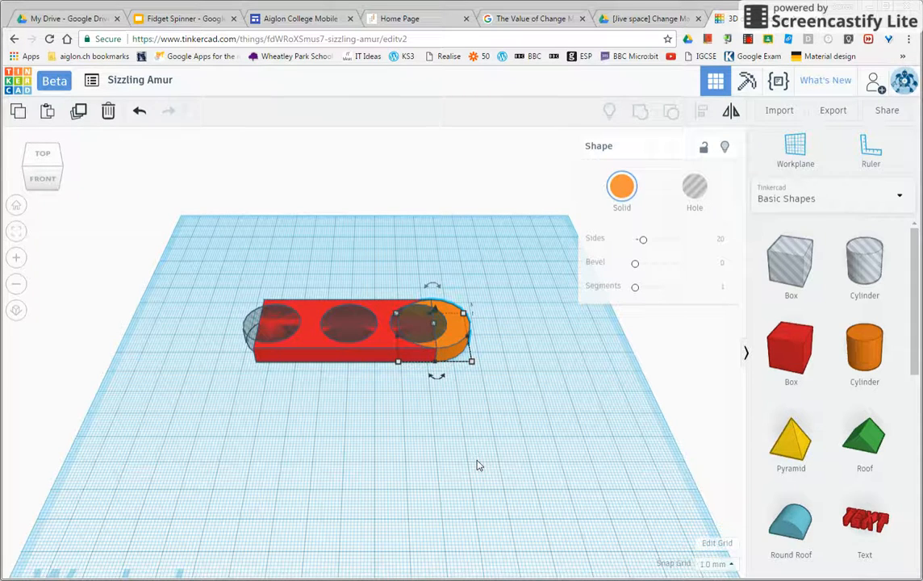
left_click(525, 466)
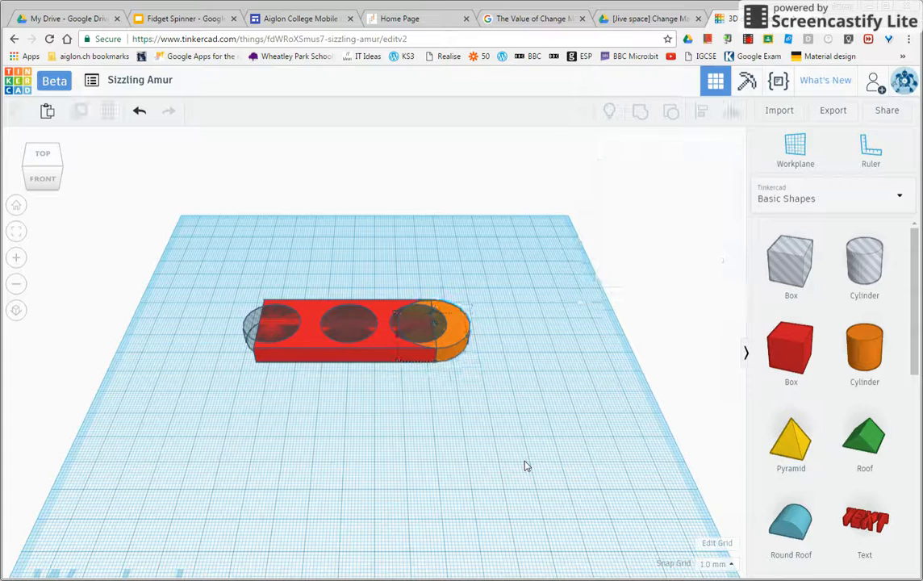
key("ctrl+v")
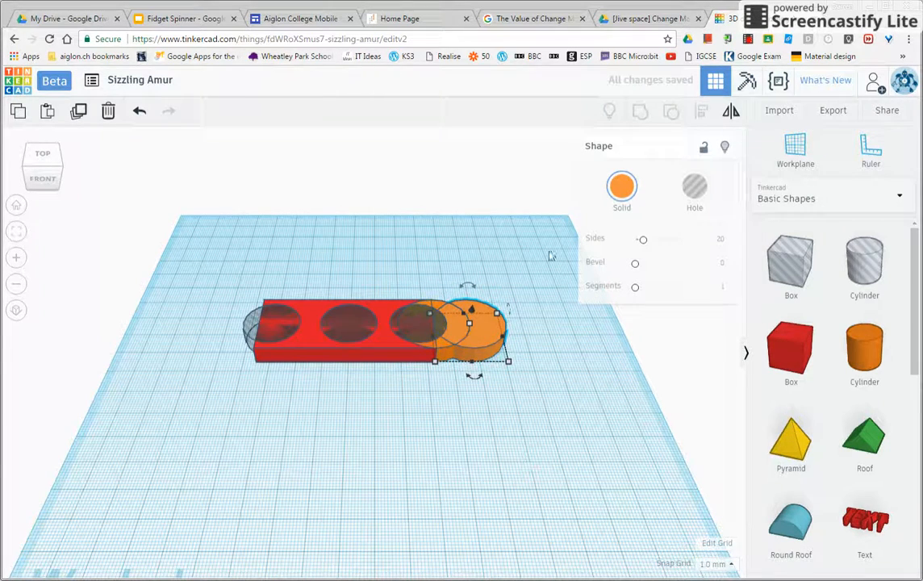
left_click_drag(458, 336, 263, 340)
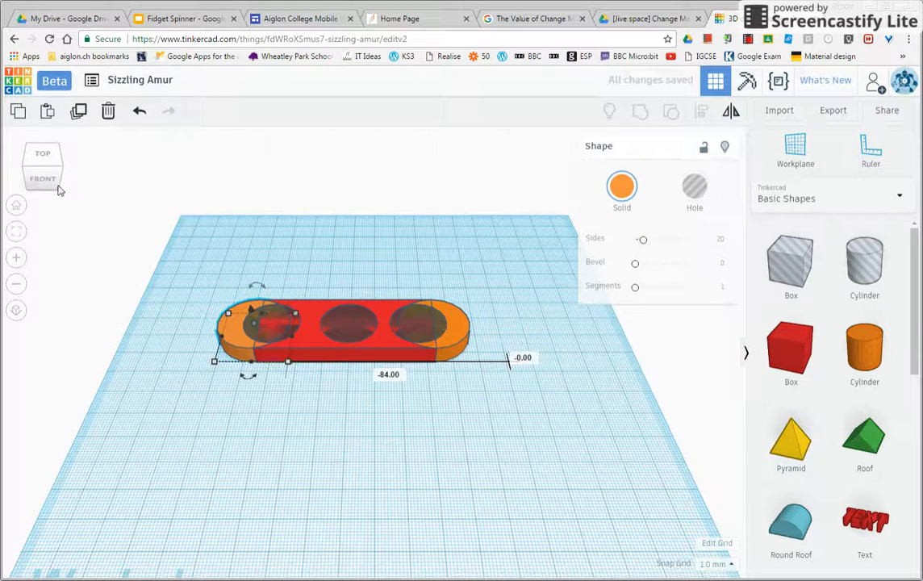
Step: Nudge the hole cylinder at the original orange cylinder's end outward until it is centred in that rounded end
left_click_drag(25, 161, 34, 186)
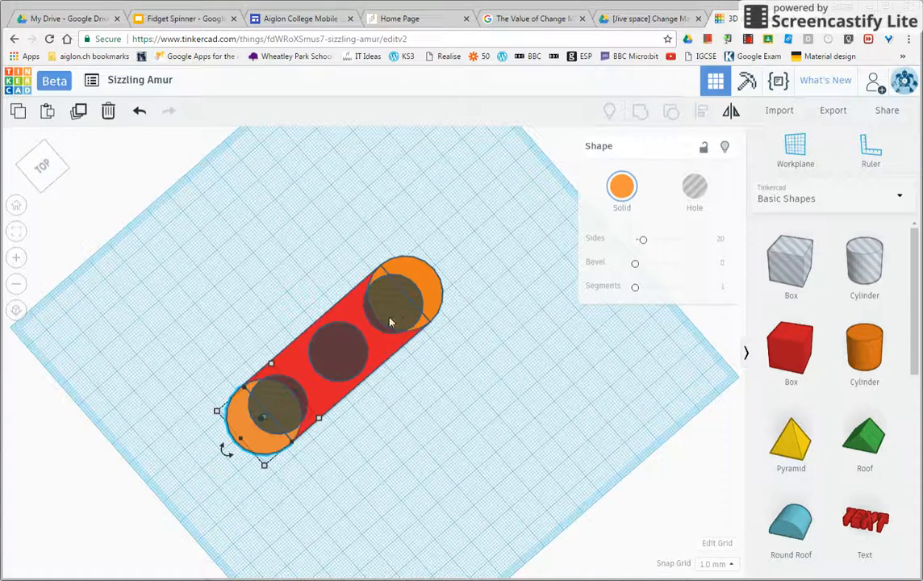
left_click(387, 301)
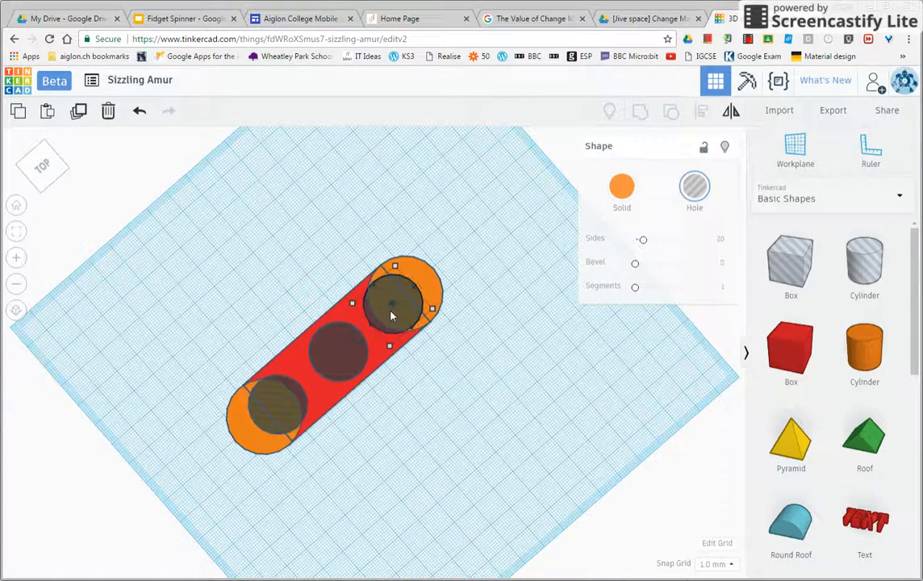
left_click_drag(367, 335, 365, 337)
key("Right")
key("Right")
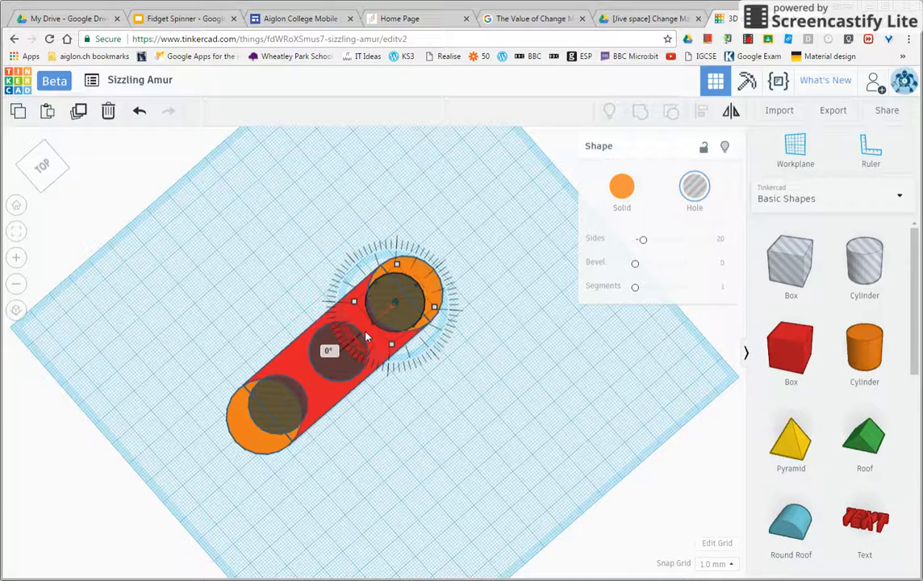
key("Right")
key("Right")
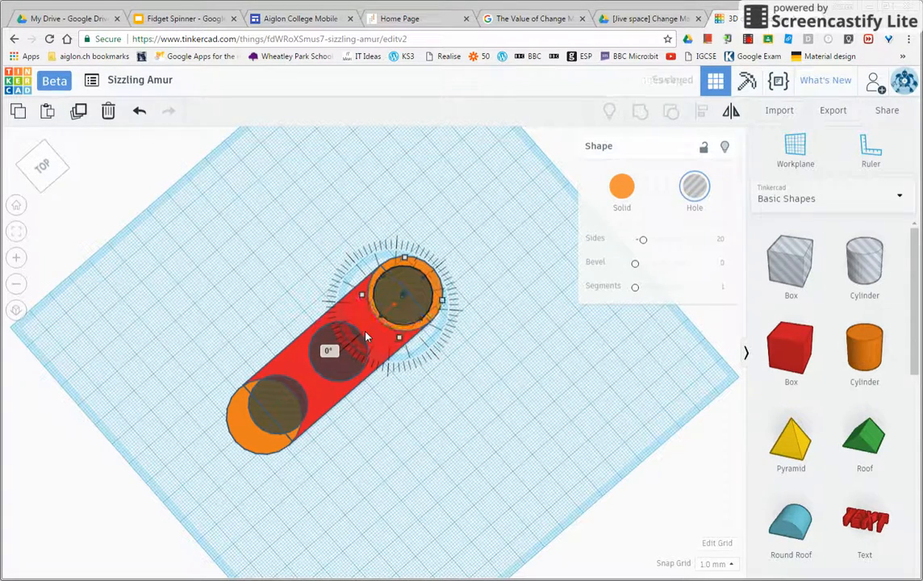
Step: Nudge the hole cylinder at the opposite end outward until it is centred in the copied orange cylinder
left_click(300, 396)
key("Left")
key("Left")
key("Left")
key("Left")
key("Left")
key("Left")
key("Left")
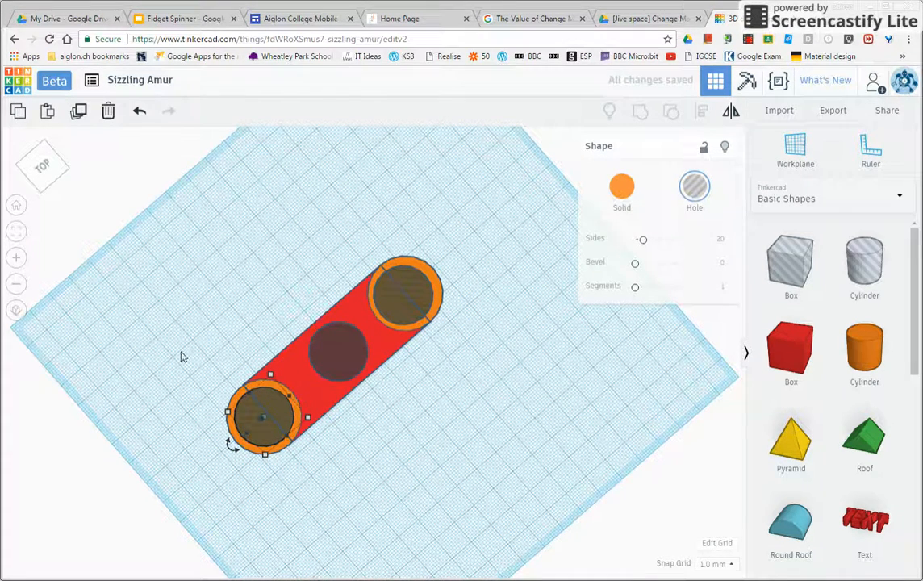
Step: Try grouping the red box, both orange cylinders and the three hole cylinders to cut the openings, and ungroup them
left_click_drag(113, 282, 847, 492)
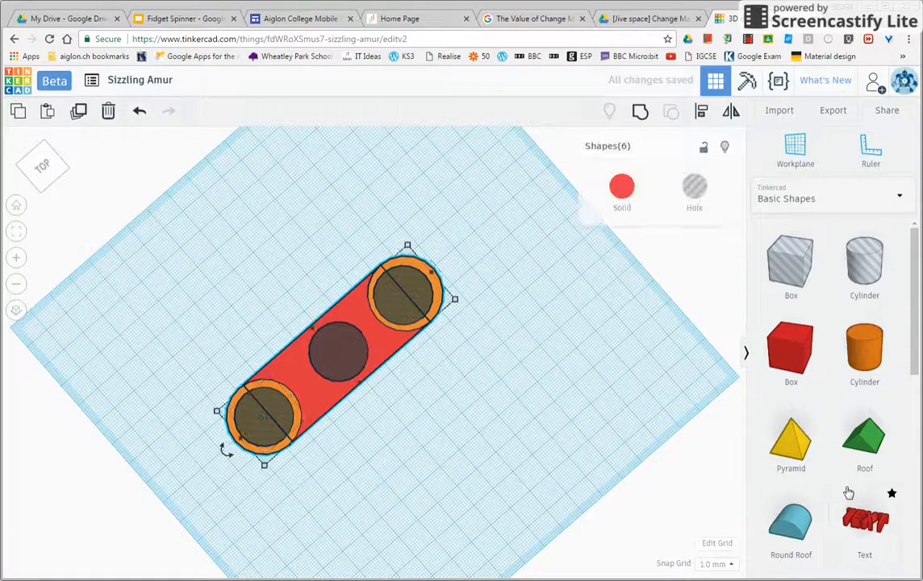
left_click(642, 117)
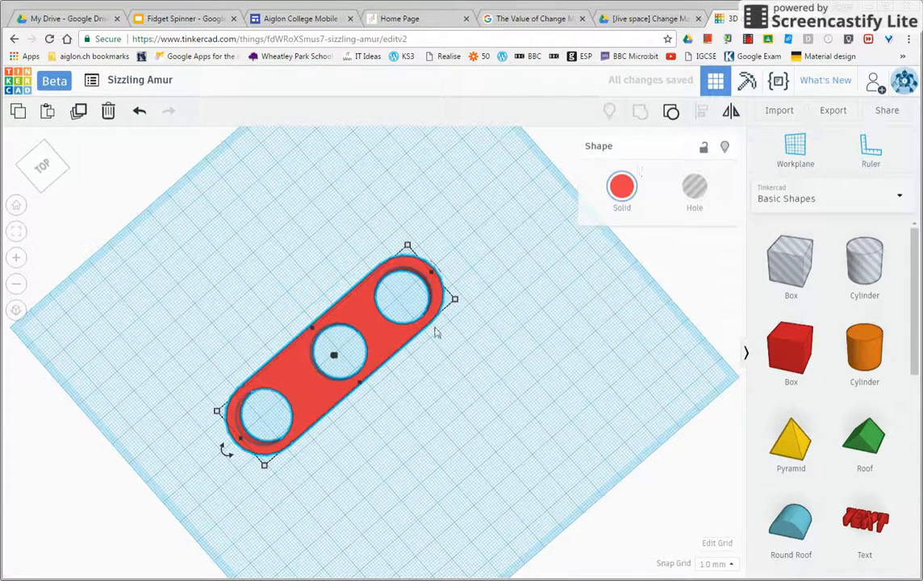
left_click(34, 182)
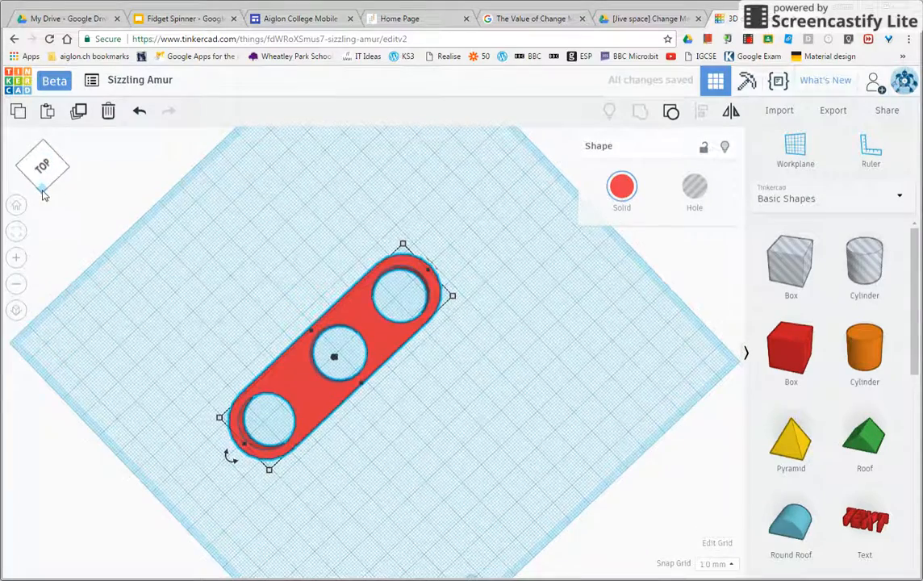
left_click_drag(32, 187, 75, 215)
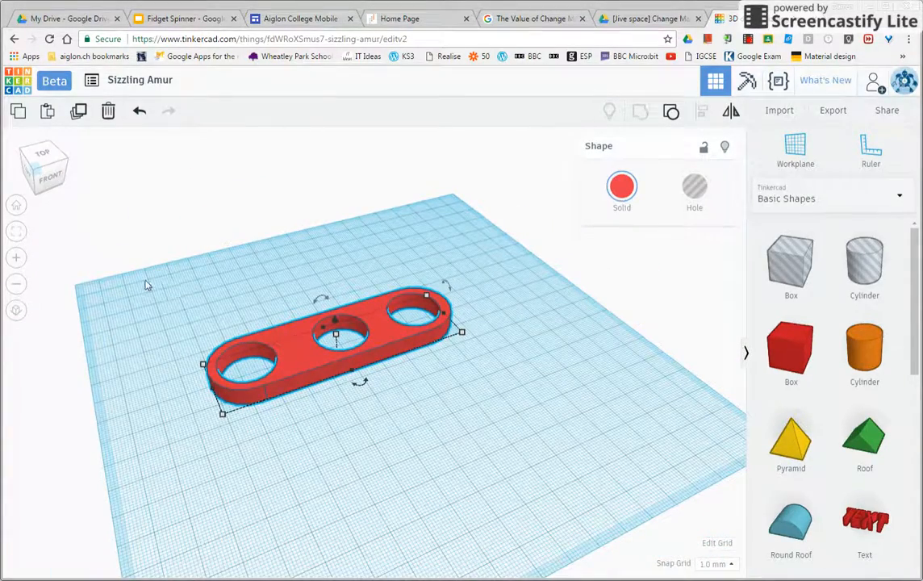
left_click_drag(539, 373, 568, 440)
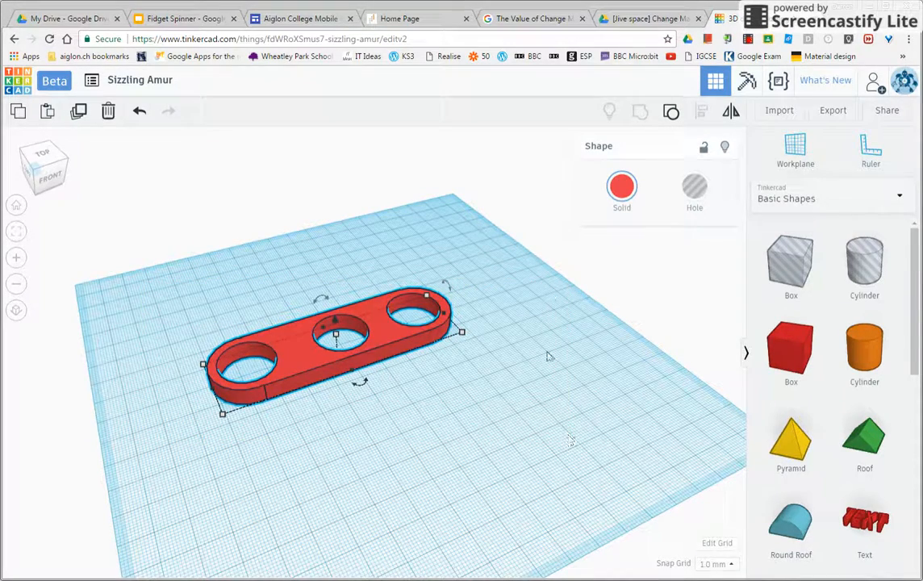
left_click(671, 112)
Step: Group the red box, both orange end cylinders and the three hole cylinders into one body with three openings
left_click(538, 216)
left_click(338, 336)
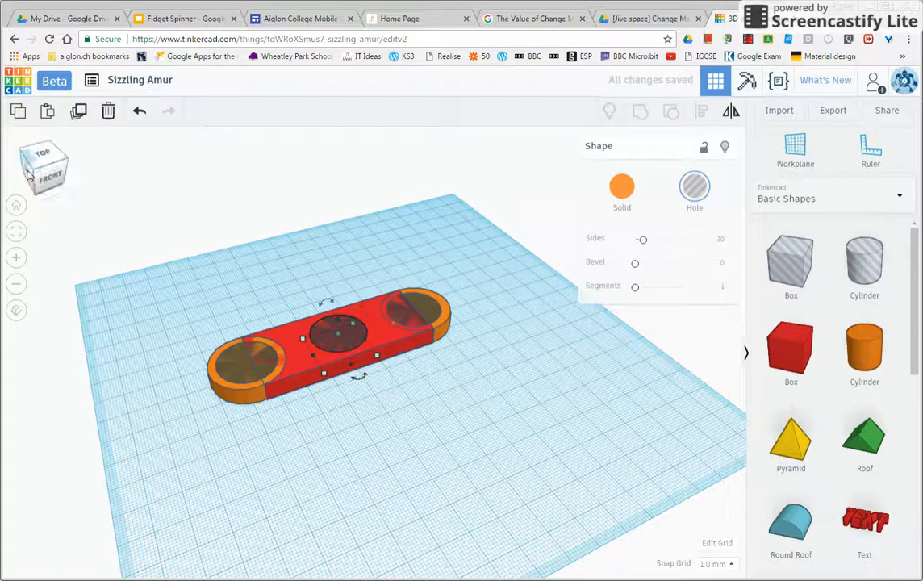
left_click_drag(34, 174, 71, 182)
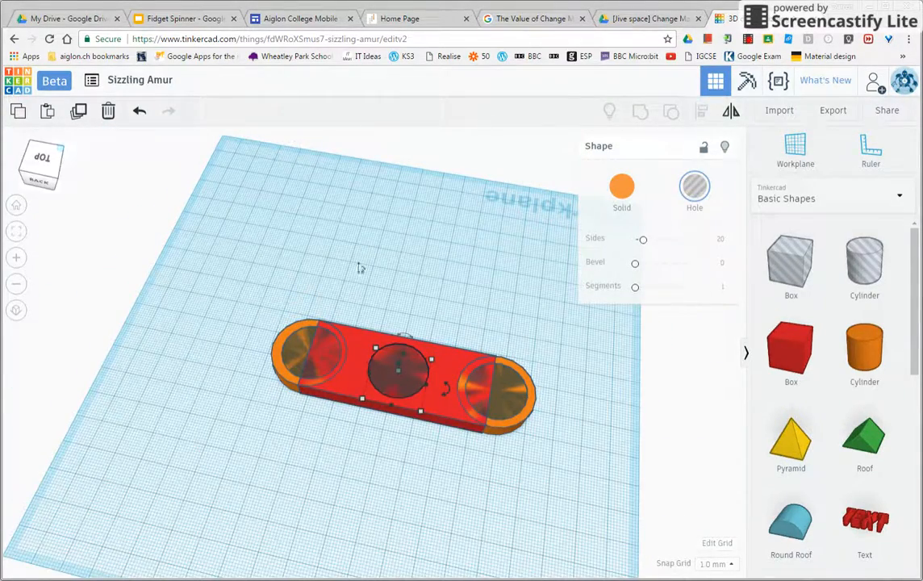
left_click_drag(257, 259, 610, 501)
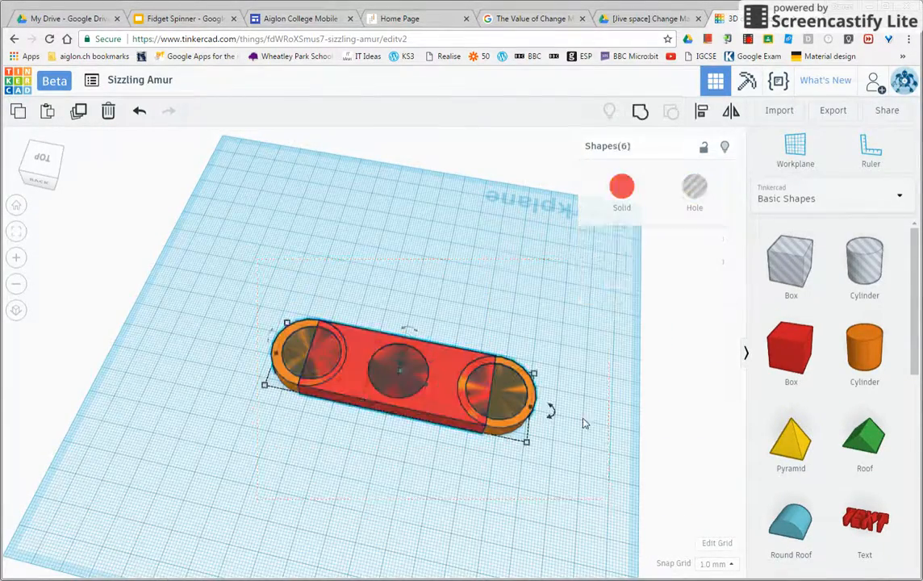
left_click(639, 112)
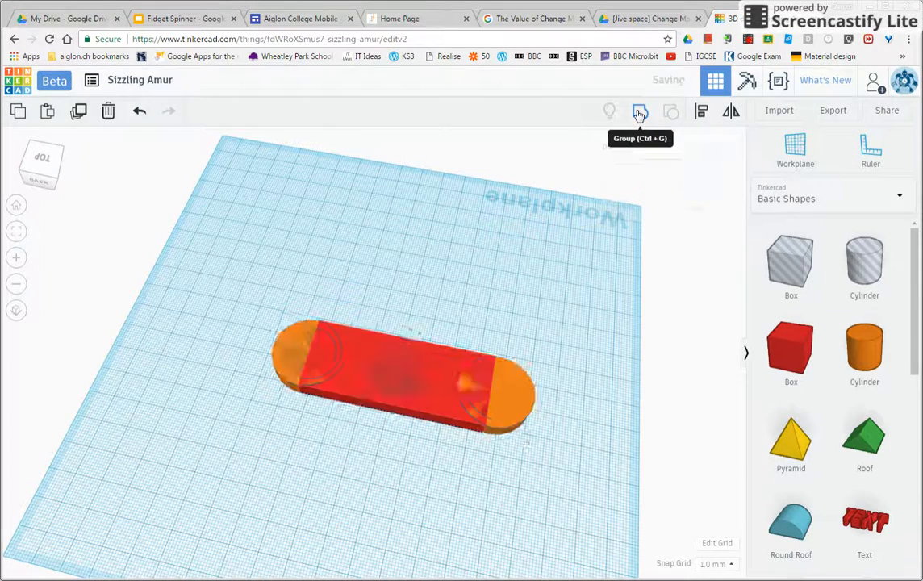
Step: Show the Text shape library and place a solid letter D on the empty workplane in front of the bar
left_click(789, 199)
left_click(807, 260)
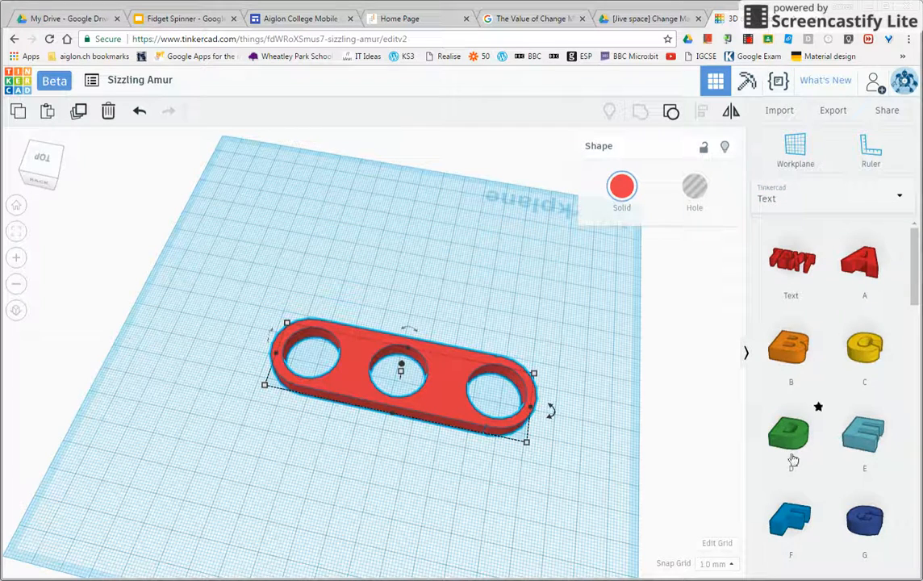
left_click_drag(782, 436, 548, 488)
key("Delete")
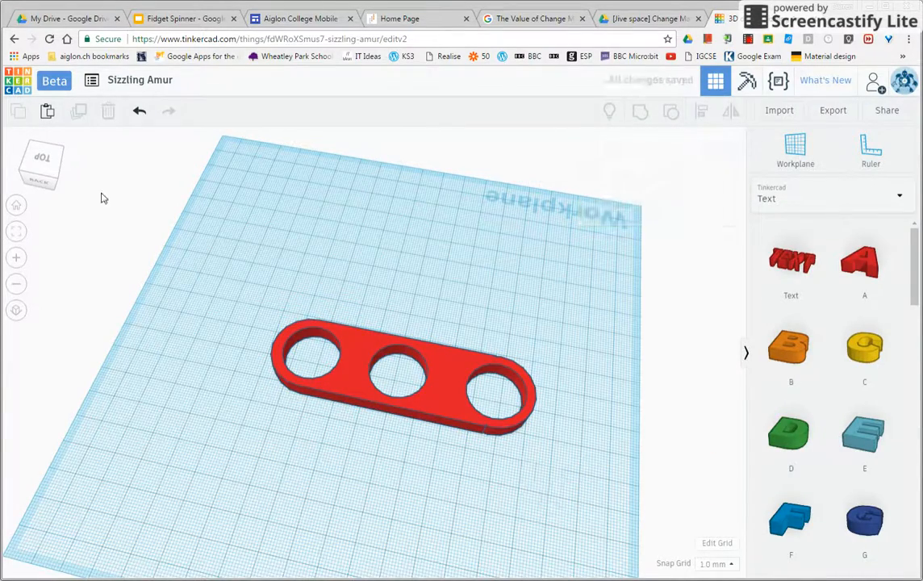
left_click(21, 172)
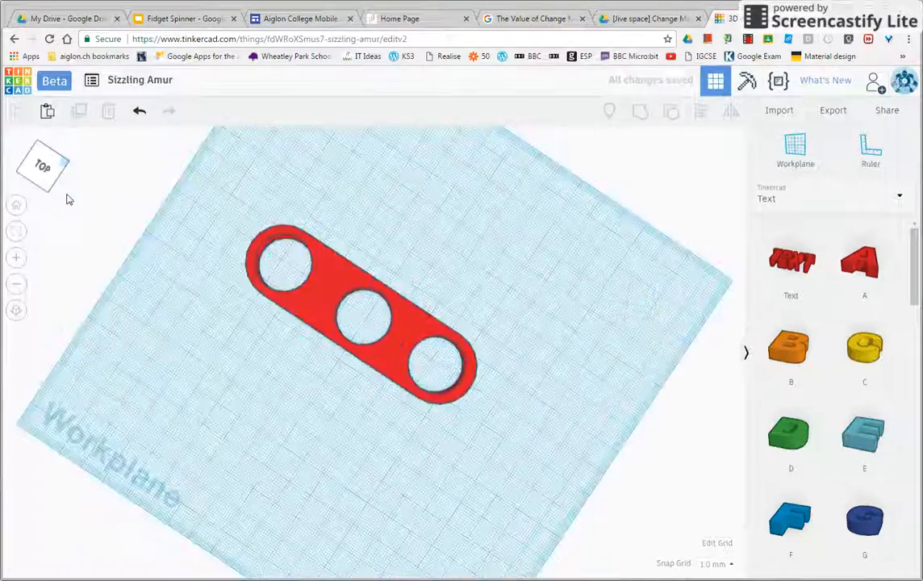
left_click_drag(76, 197, 69, 191)
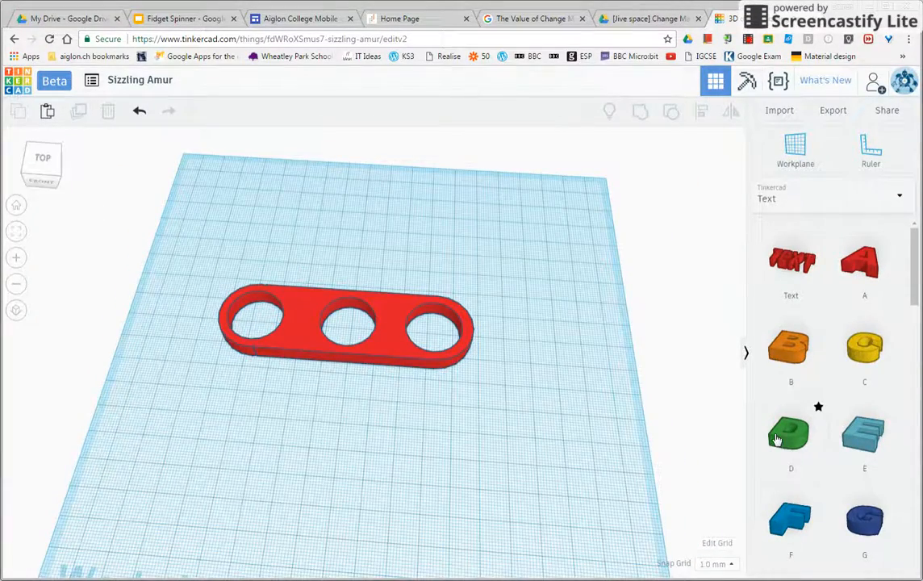
left_click_drag(776, 439, 320, 441)
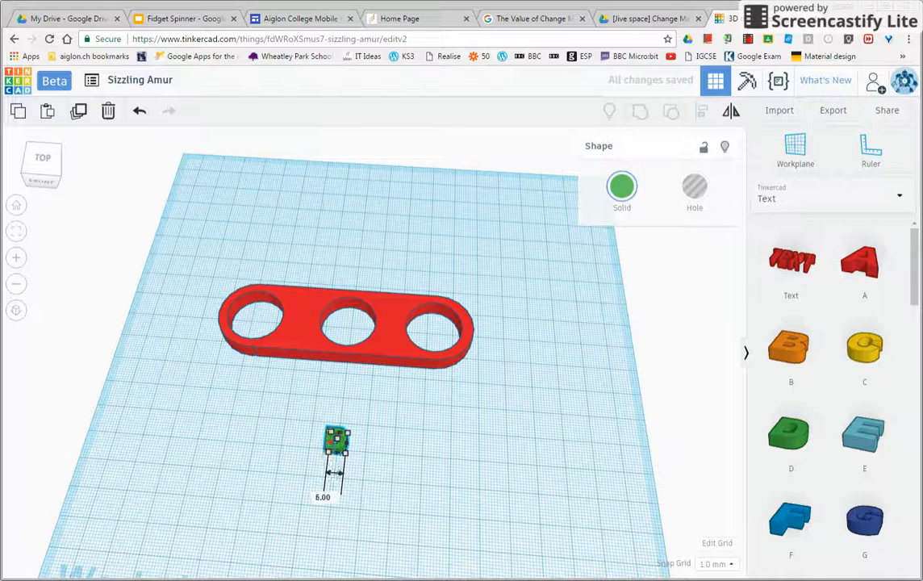
Step: Raise the letter D 10 mm above the workplane
left_click(37, 165)
left_click_drag(38, 167, 40, 179)
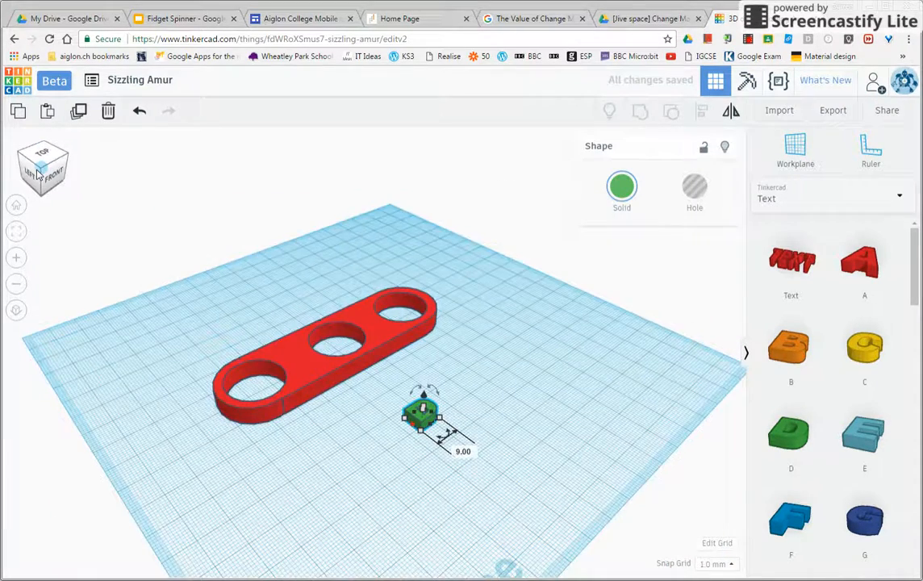
left_click_drag(422, 401, 422, 379)
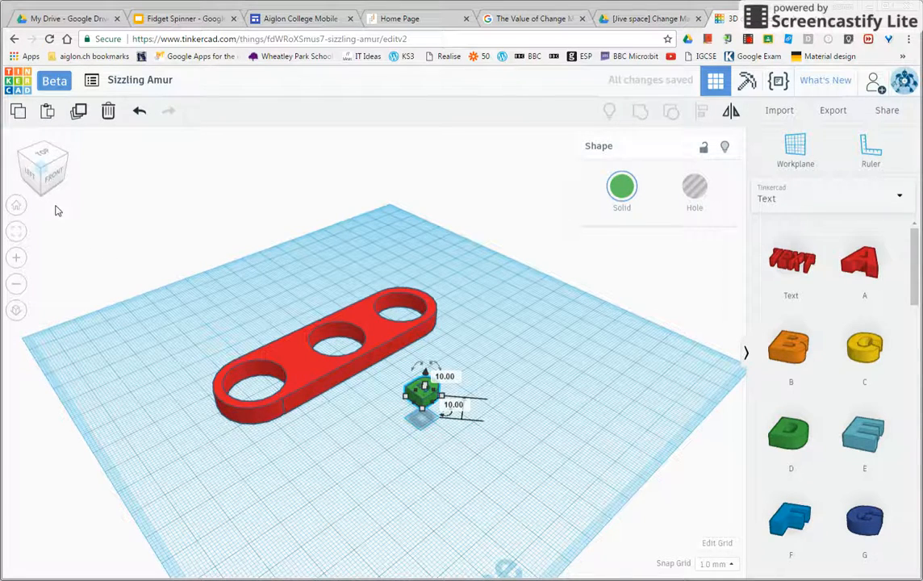
Step: Move the letter D about 19 mm along and 39 mm across, over the bar's solid area between an end hole and the middle hole
mouse_move(35, 157)
left_mouse_down()
mouse_move(30, 169)
mouse_move(26, 158)
mouse_move(37, 179)
mouse_move(28, 152)
left_mouse_up()
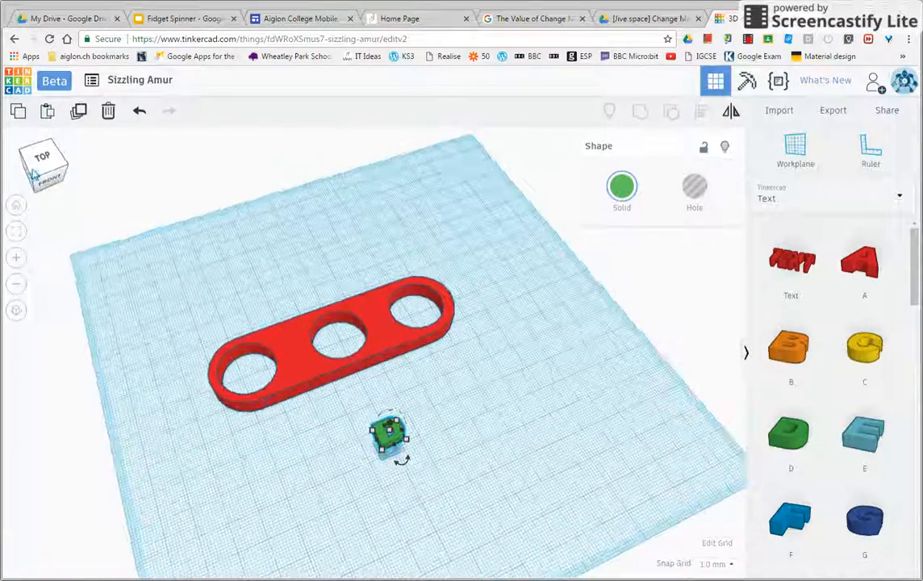
left_click_drag(373, 437, 284, 350)
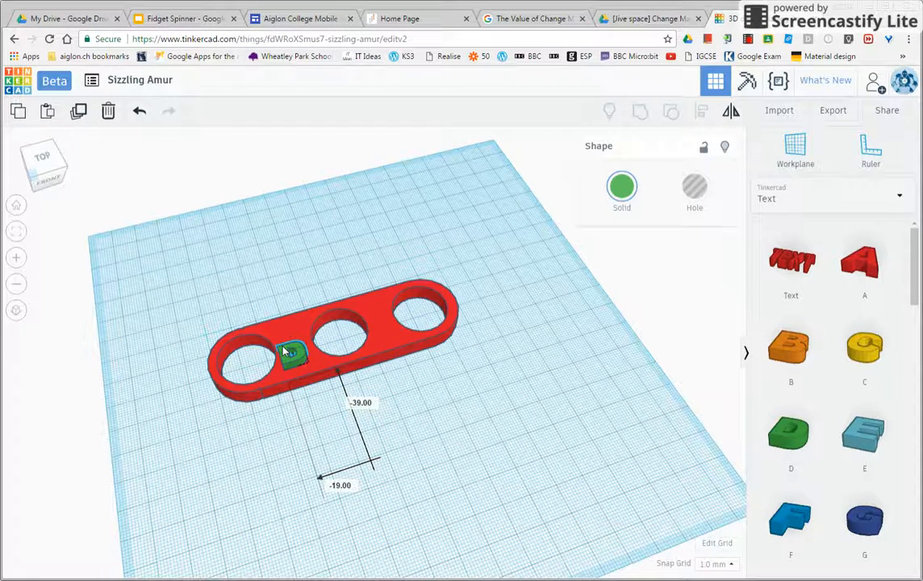
left_click_drag(283, 350, 287, 338)
Step: Lower the letter D by 6 mm to a height of 4 mm so it sinks into the bar, and check it from above
right_click_drag(288, 334, 284, 294)
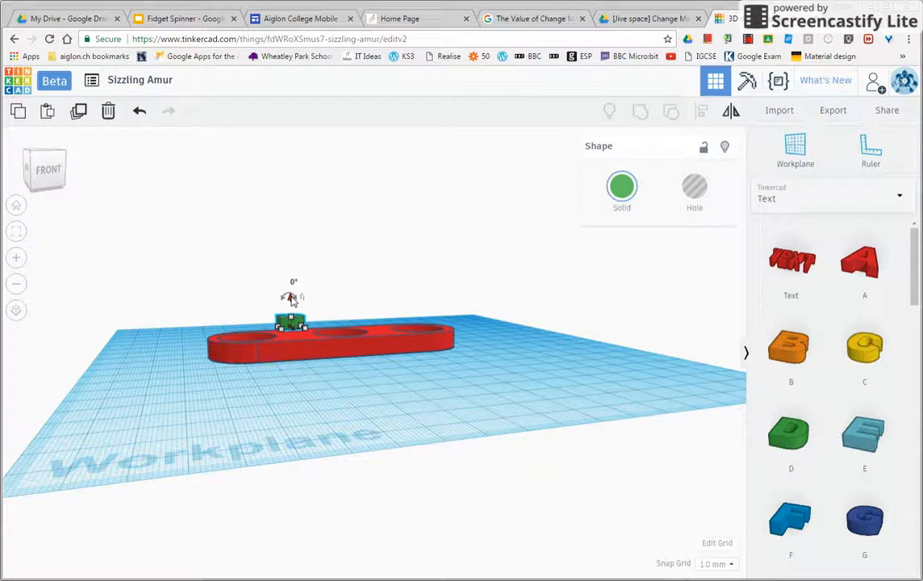
left_click_drag(292, 300, 291, 315)
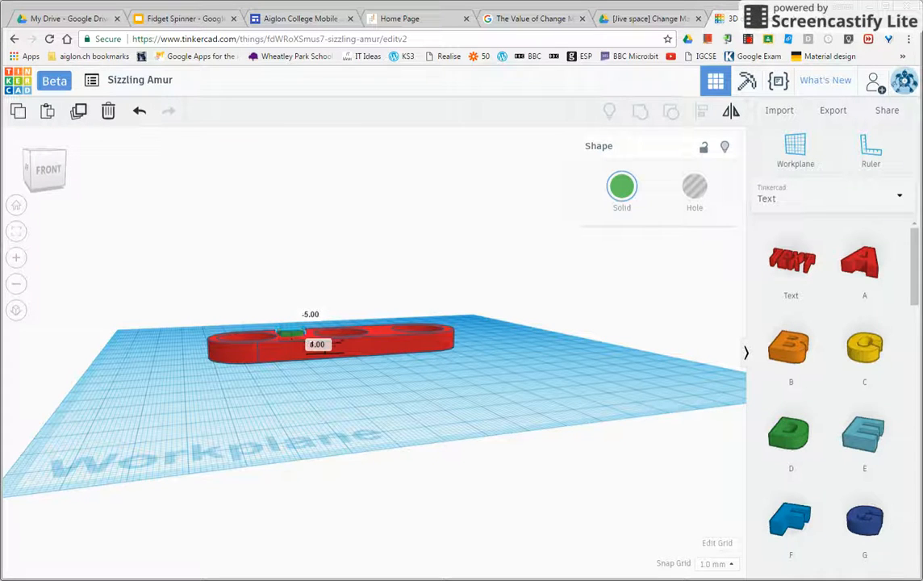
left_click(35, 154)
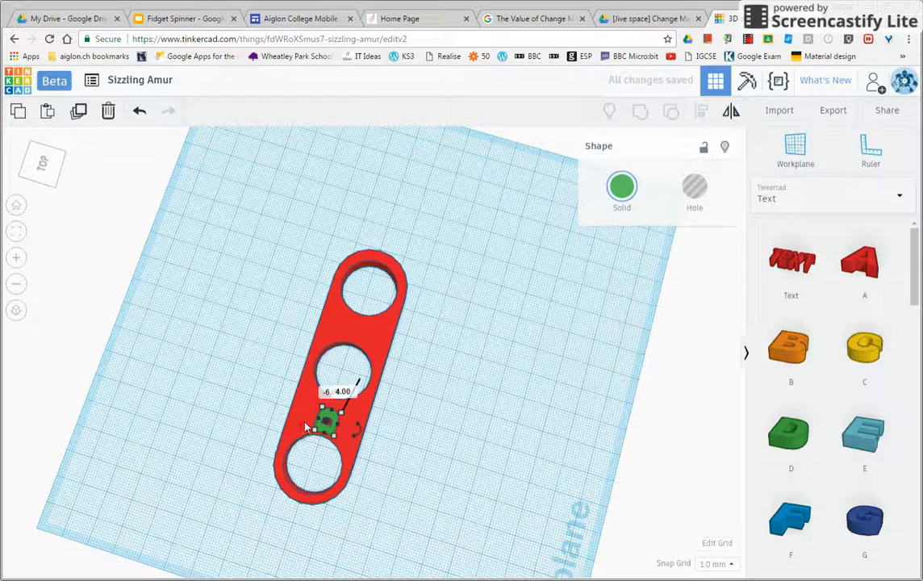